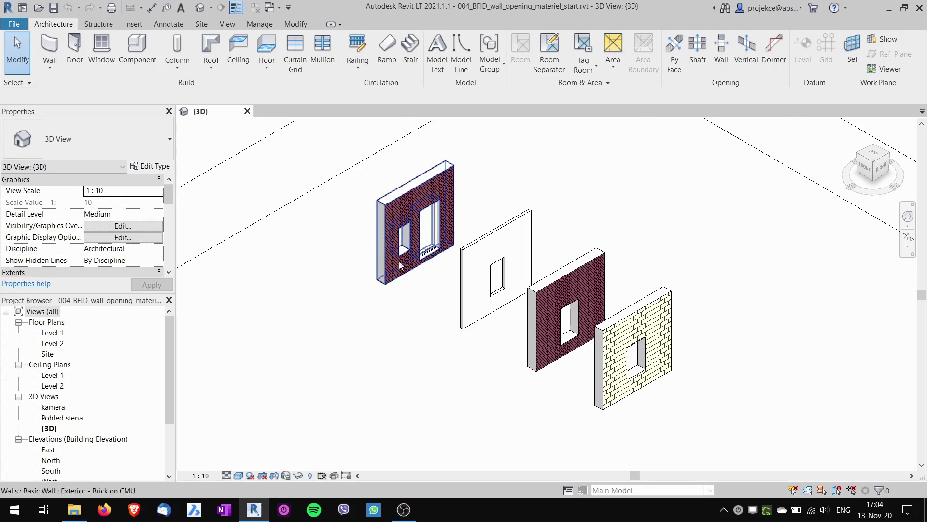
# - Zoom and pan the 3D view until the Exterior - Brick on CMU wall fills the view
pyautogui.scroll(3, 331, 242)
pyautogui.moveTo(331, 242); pyautogui.dragTo(320, 384, button='middle')
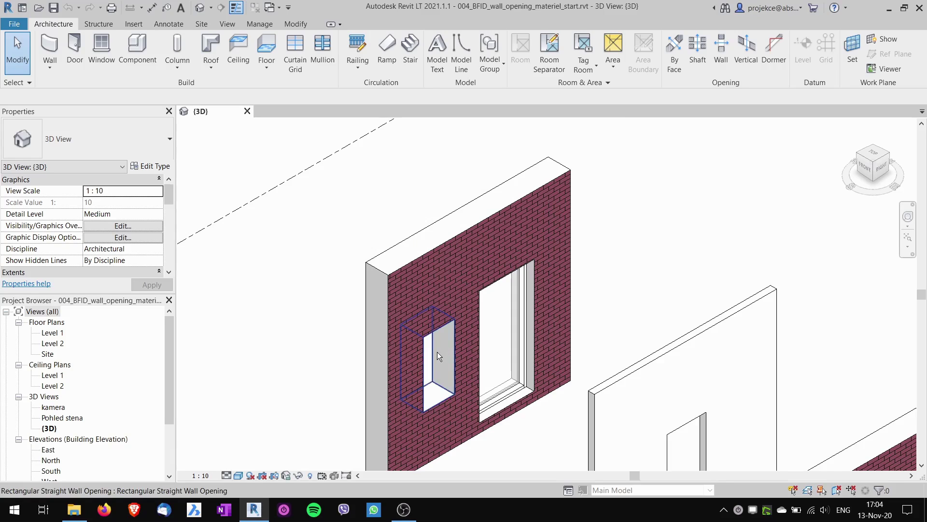
pyautogui.moveTo(437, 352); pyautogui.dragTo(436, 329, button='middle')
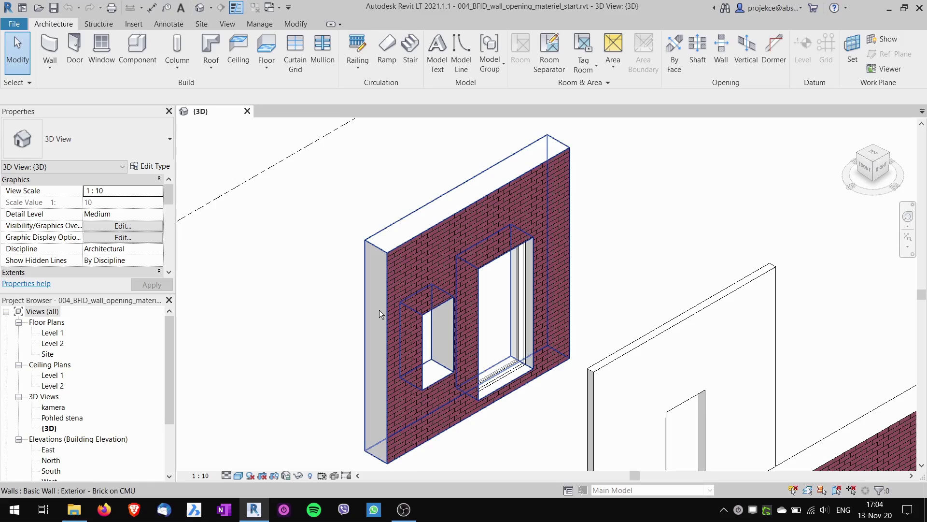
# - Set Wrapping at Ends to Exterior in the brick wall's Exterior - Brick on CMU type properties
pyautogui.click(393, 274)
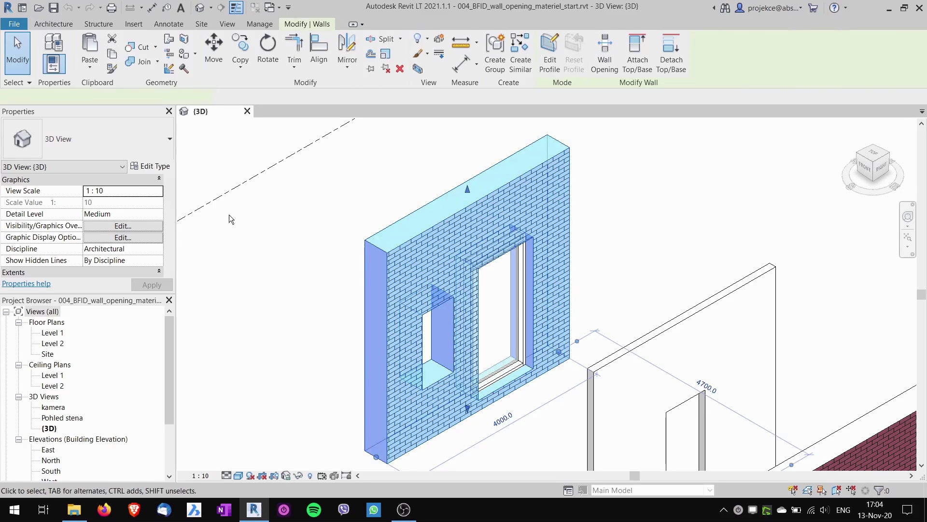
pyautogui.click(150, 166)
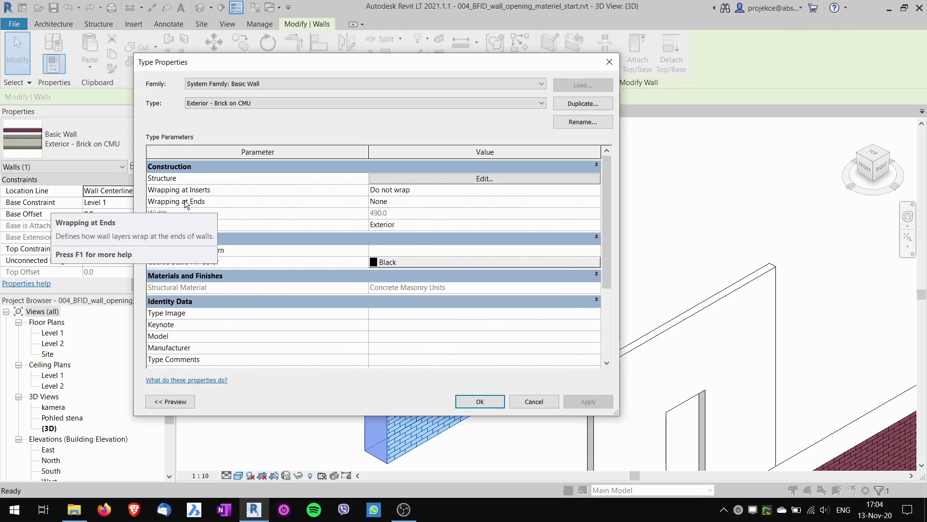
pyautogui.click(474, 201)
pyautogui.click(595, 201)
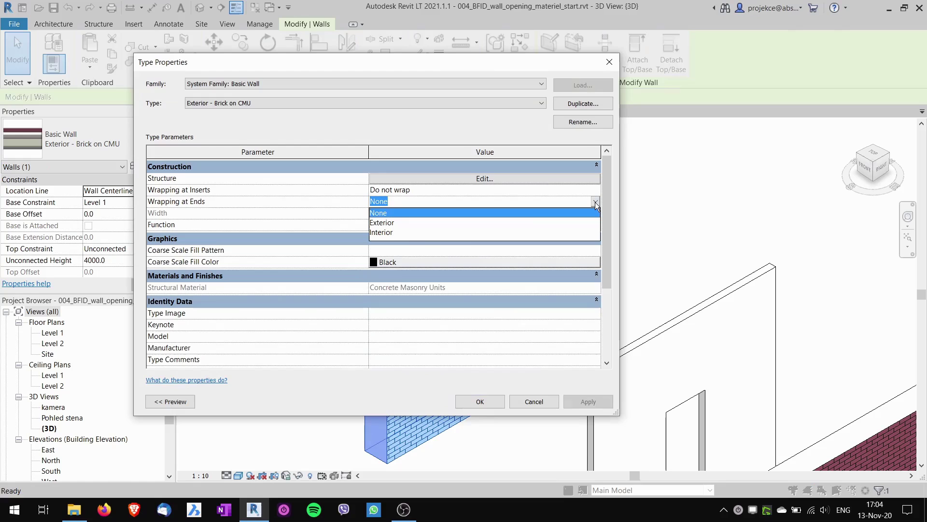
pyautogui.click(389, 222)
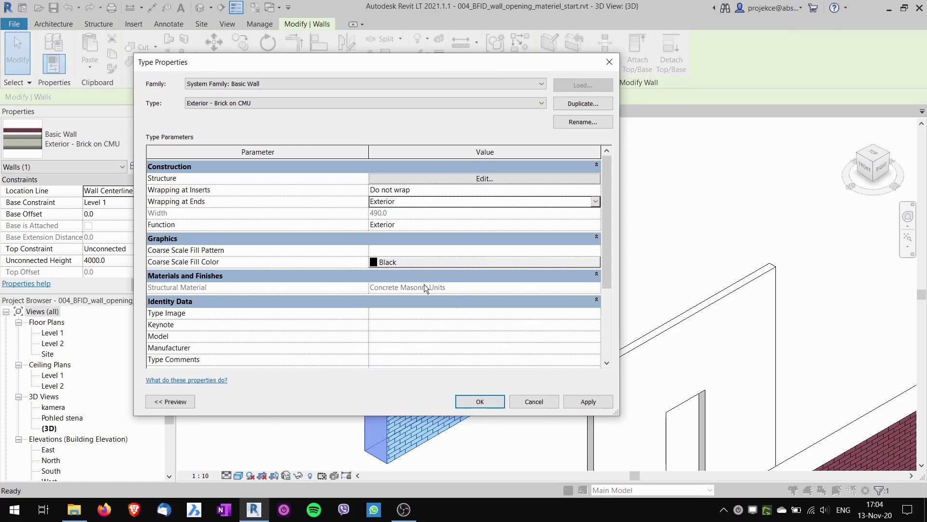
pyautogui.click(479, 402)
pyautogui.click(311, 329)
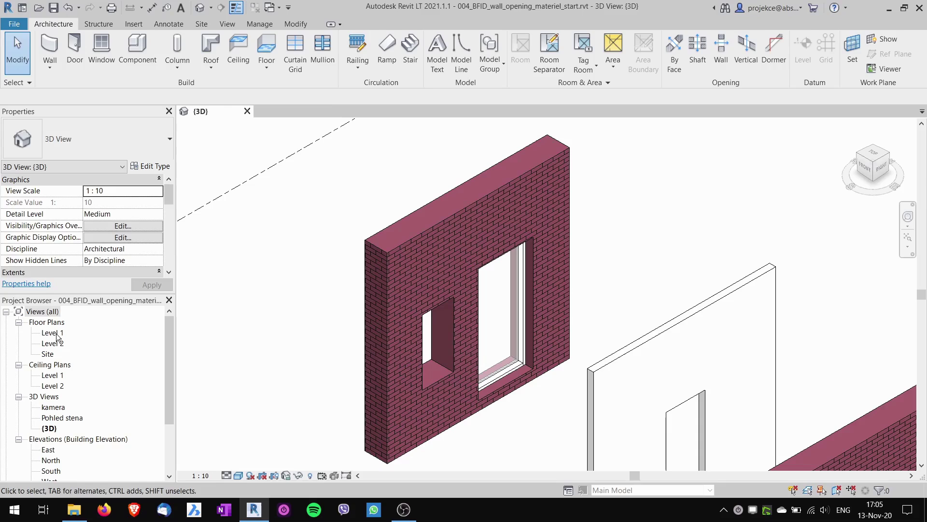
# - View the Level 1 floor plan, then undo the end-wrapping change
pyautogui.doubleClick(53, 333)
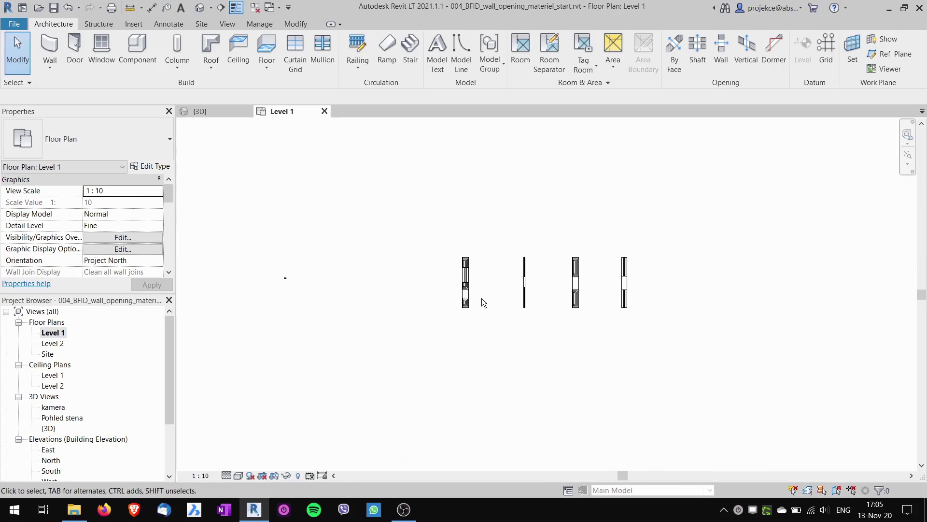
pyautogui.scroll(5, 483, 302)
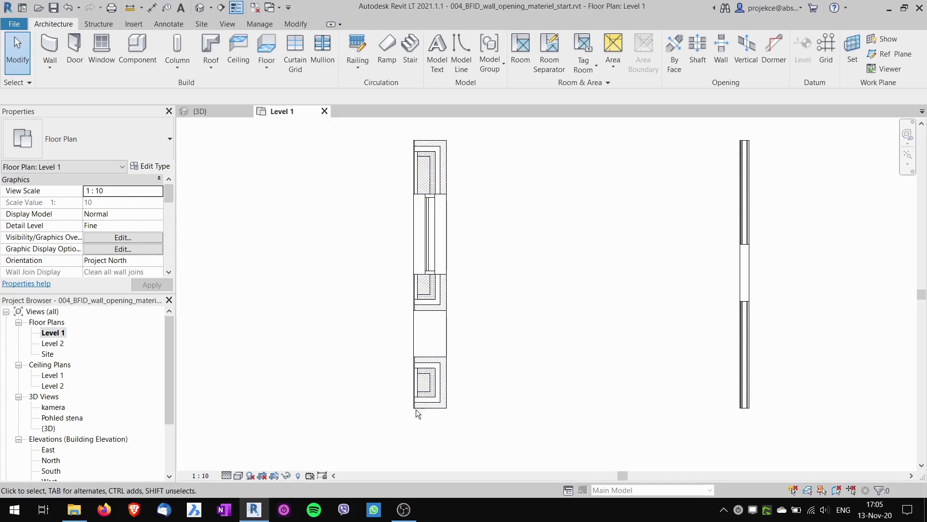
pyautogui.click(325, 111)
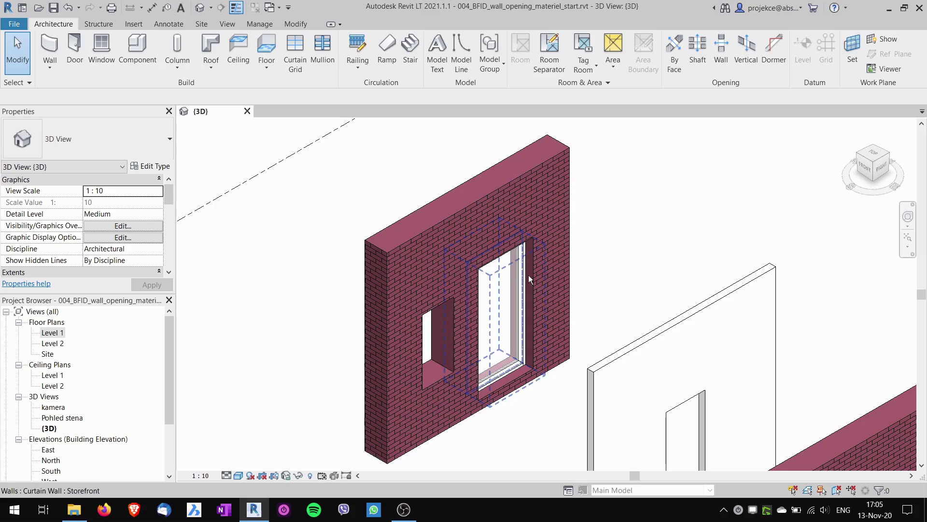
pyautogui.click(68, 8)
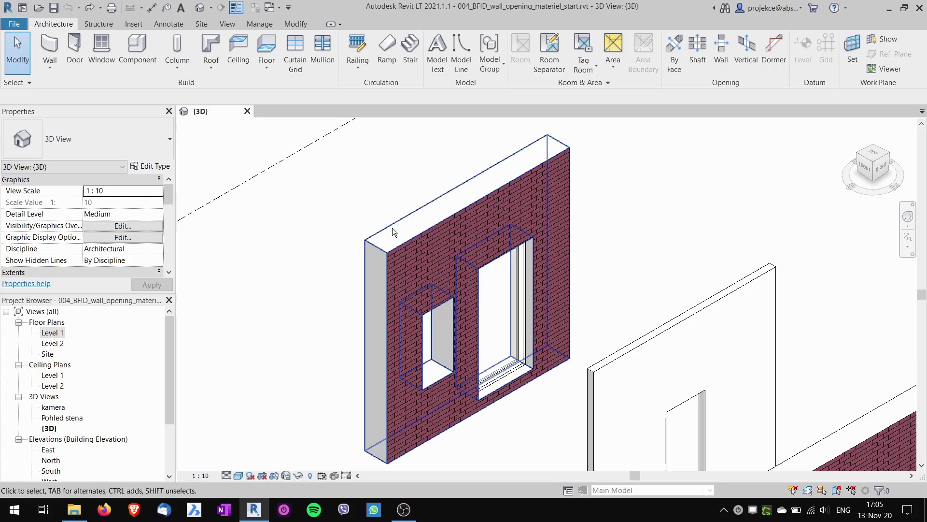
# - Zoom and pan the 3D view onto the Exterior - Block on Mtl. Stud wall
pyautogui.scroll(-5, 462, 297)
pyautogui.moveTo(574, 353); pyautogui.dragTo(381, 223, button='middle')
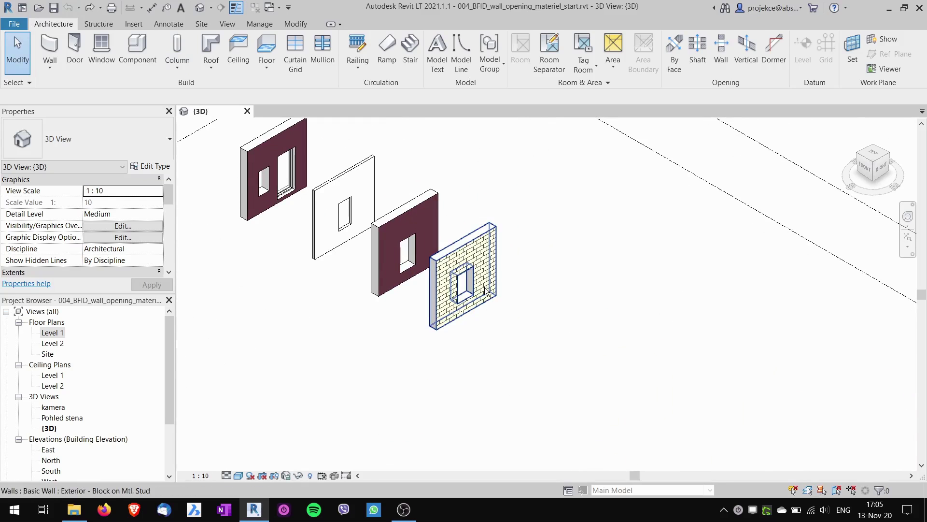
pyautogui.scroll(3, 473, 280)
pyautogui.scroll(3, 473, 280)
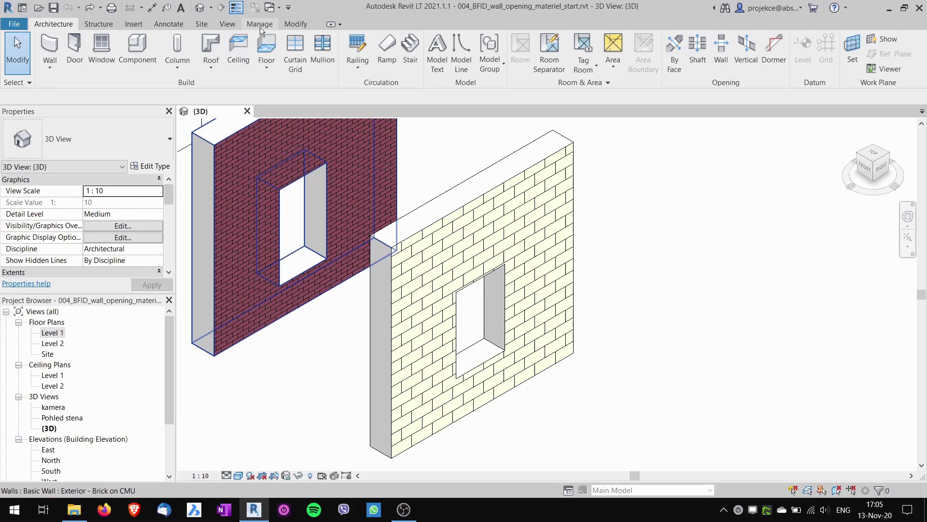
# - Start the Paint tool with Steel, Paint Finish, Red chosen in the Material Browser
pyautogui.click(293, 26)
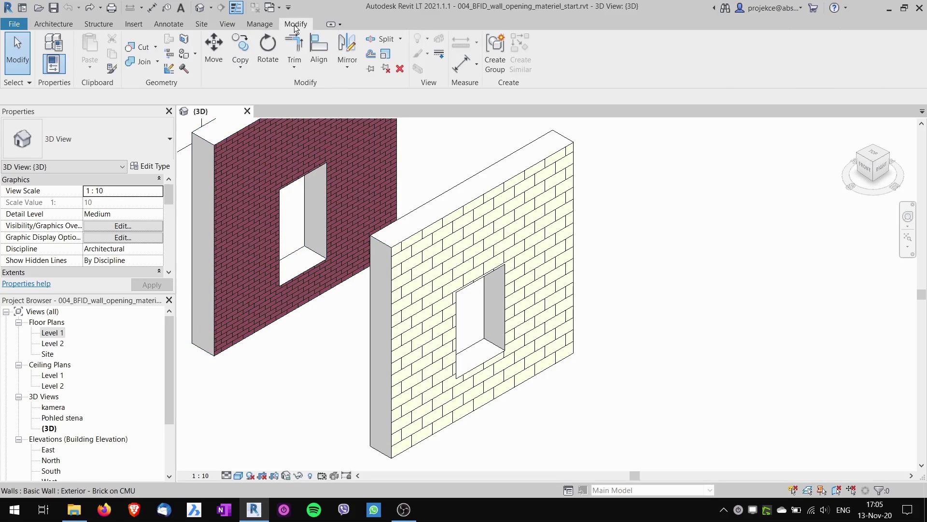
pyautogui.click(196, 57)
pyautogui.click(159, 74)
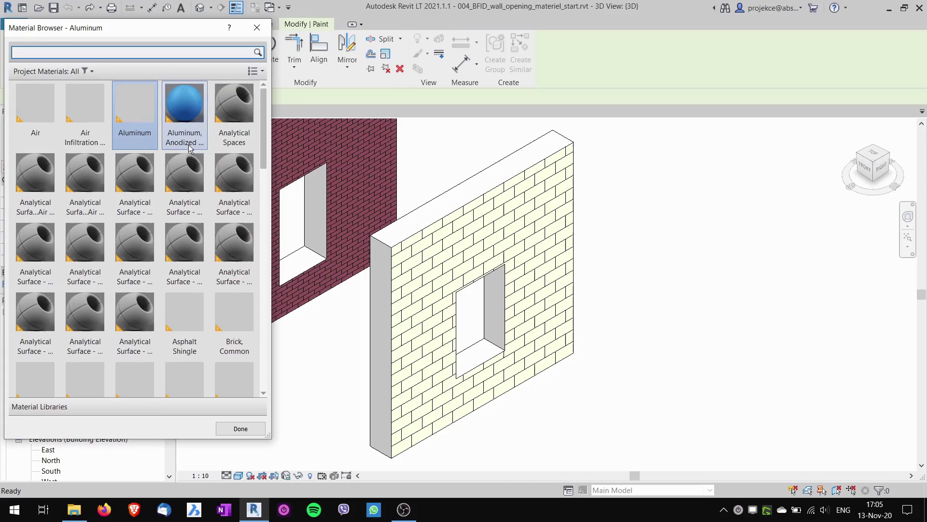
pyautogui.moveTo(262, 112); pyautogui.dragTo(253, 372)
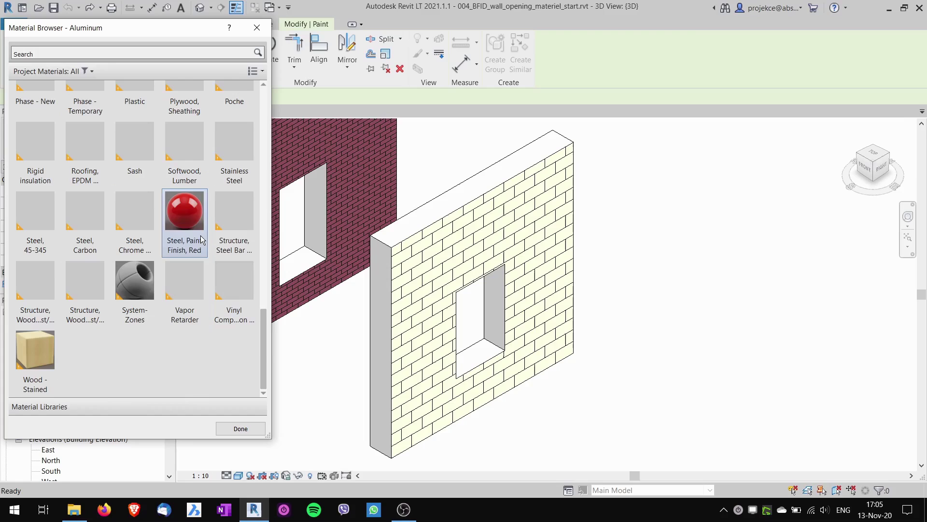
pyautogui.click(180, 203)
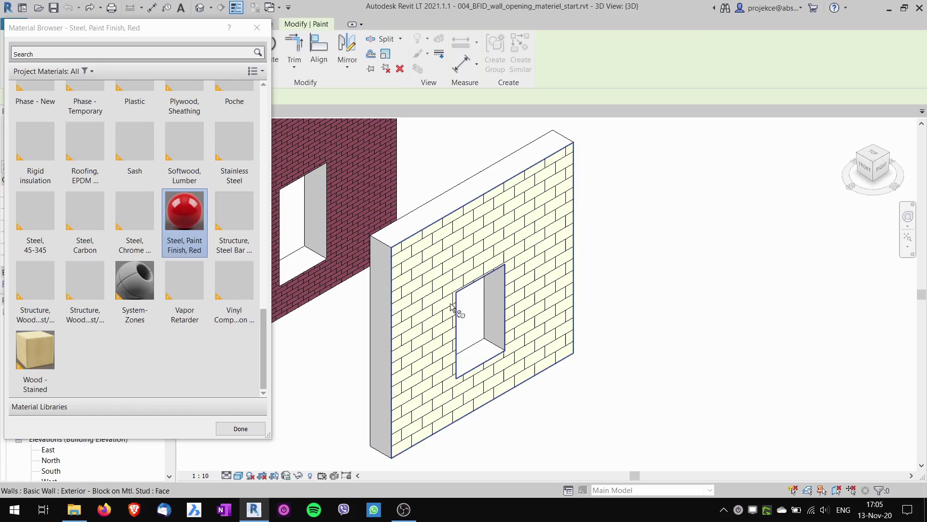
# - Paint the opening's two jambs, sill and head red
pyautogui.click(496, 311)
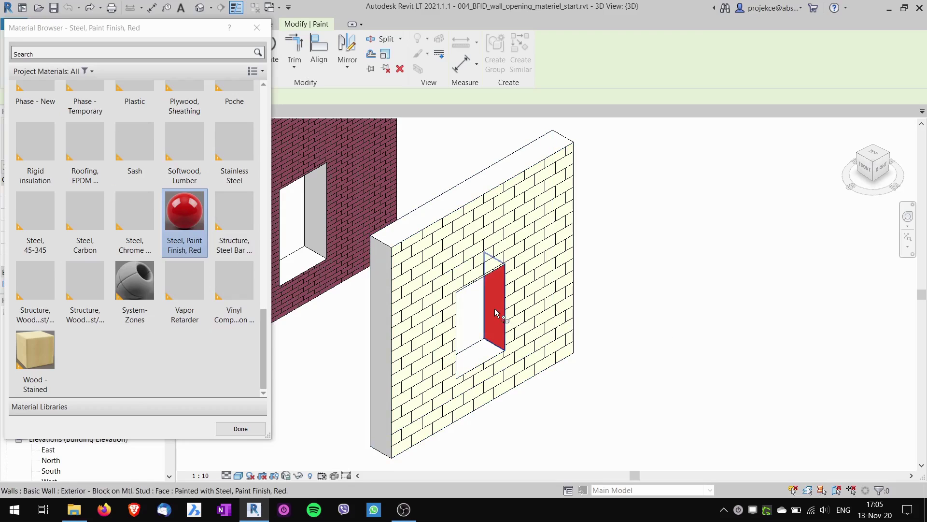
pyautogui.click(481, 359)
pyautogui.moveTo(587, 385)
pyautogui.keyDown('shift'); pyautogui.mouseDown(button='middle')
pyautogui.moveTo(489, 333)
pyautogui.moveTo(408, 253)
pyautogui.moveTo(563, 232)
pyautogui.moveTo(652, 166)
pyautogui.moveTo(626, 161)
pyautogui.mouseUp(button='middle'); pyautogui.keyUp('shift')
pyautogui.click(517, 245)
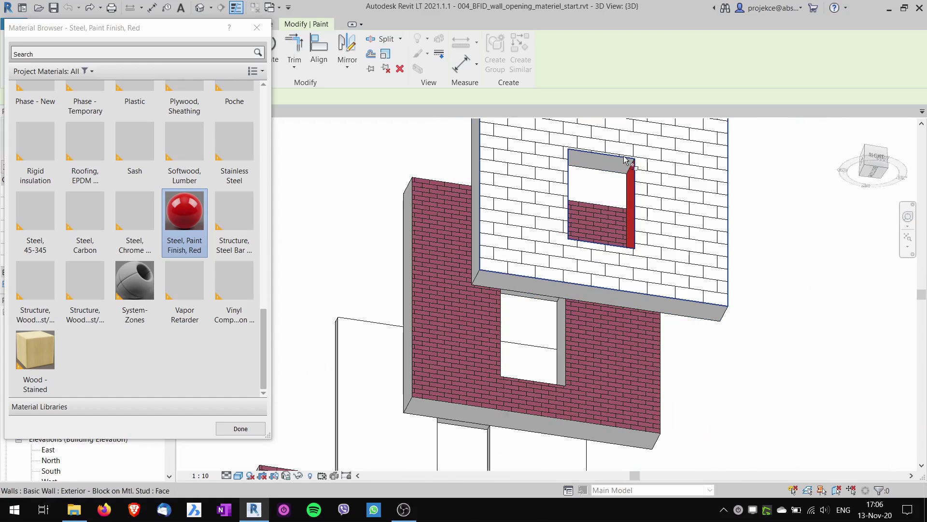
pyautogui.click(626, 160)
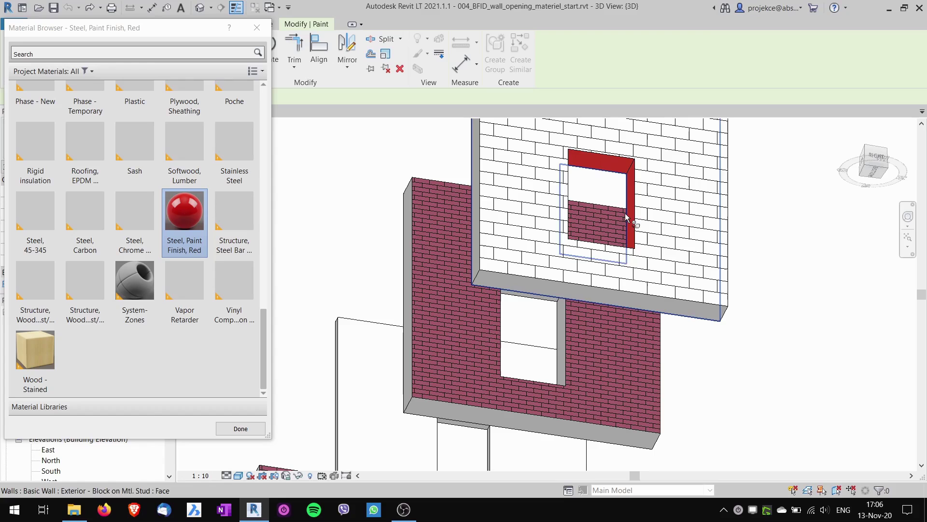
# - Paint the block wall's top and end faces red and finish painting
pyautogui.moveTo(596, 215)
pyautogui.keyDown('shift'); pyautogui.mouseDown(button='middle')
pyautogui.moveTo(613, 215)
pyautogui.moveTo(619, 302)
pyautogui.moveTo(659, 431)
pyautogui.moveTo(621, 326)
pyautogui.moveTo(598, 309)
pyautogui.mouseUp(button='middle'); pyautogui.keyUp('shift')
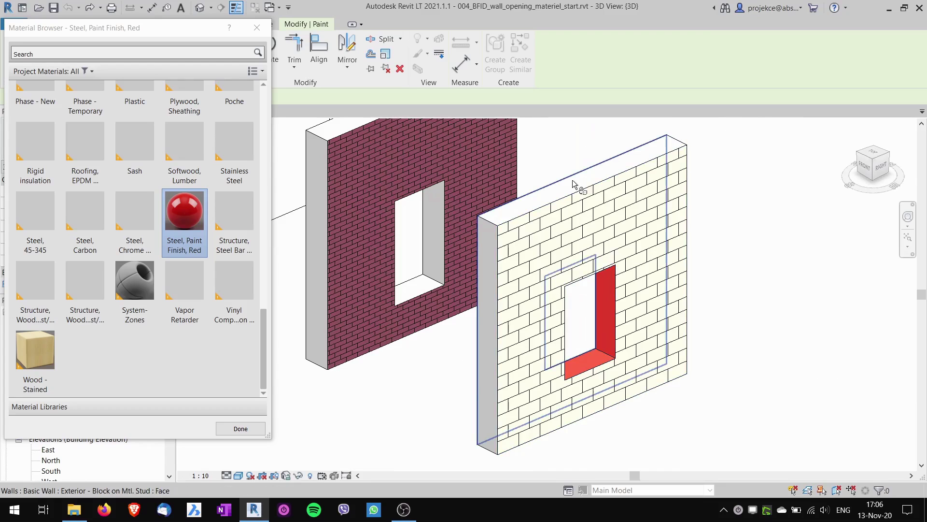
pyautogui.click(602, 178)
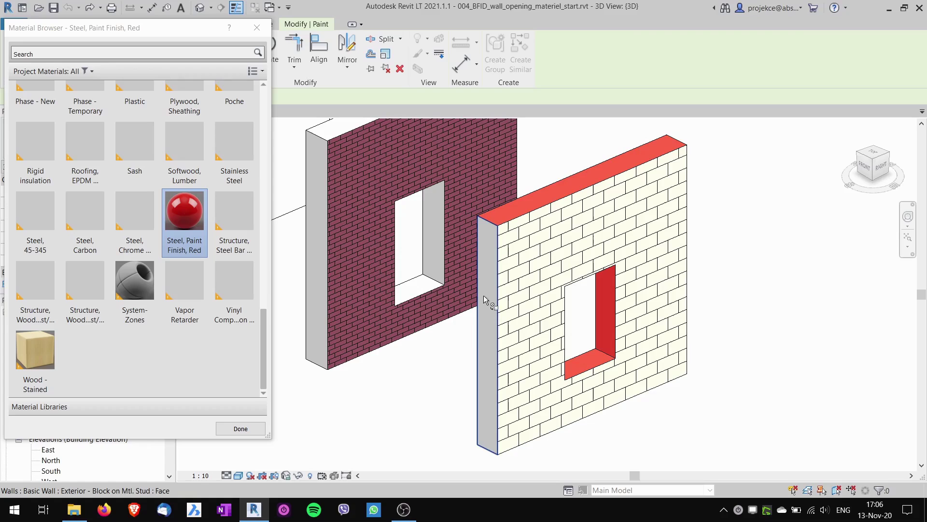
pyautogui.click(484, 389)
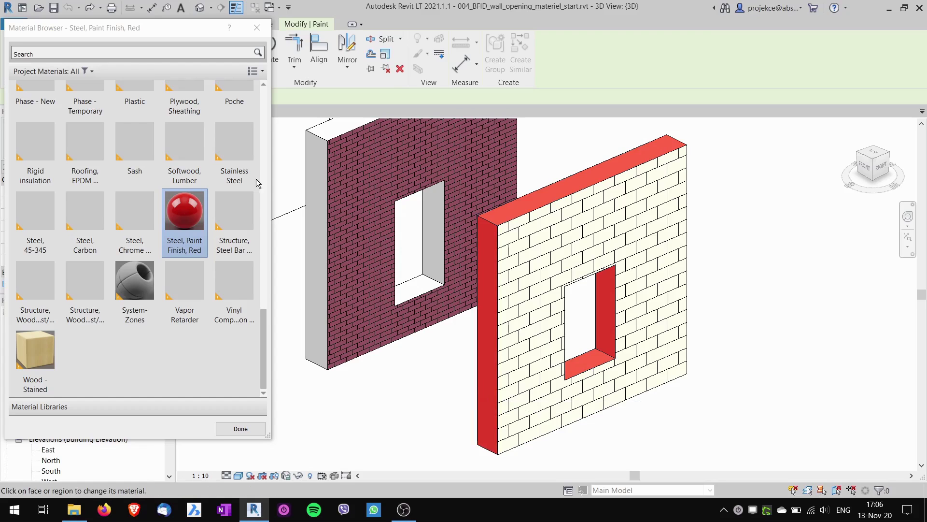
pyautogui.click(256, 28)
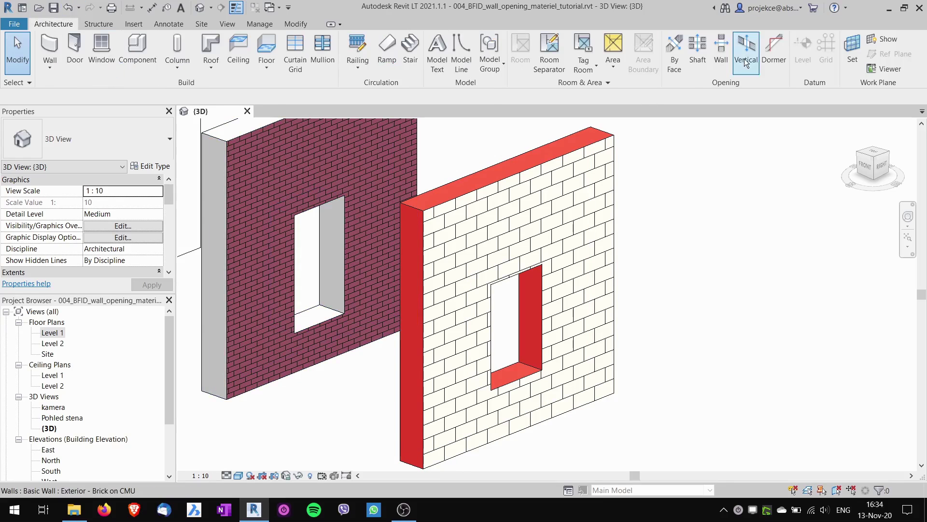
# - Cut a second rectangular wall opening near the lower end of the red-ended wall
pyautogui.click(721, 49)
pyautogui.click(579, 404)
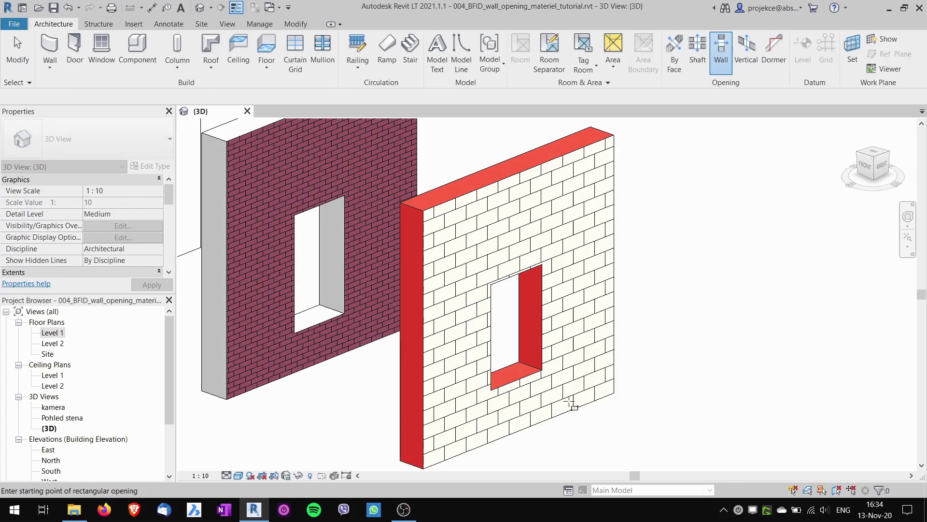
pyautogui.click(568, 419)
pyautogui.click(597, 328)
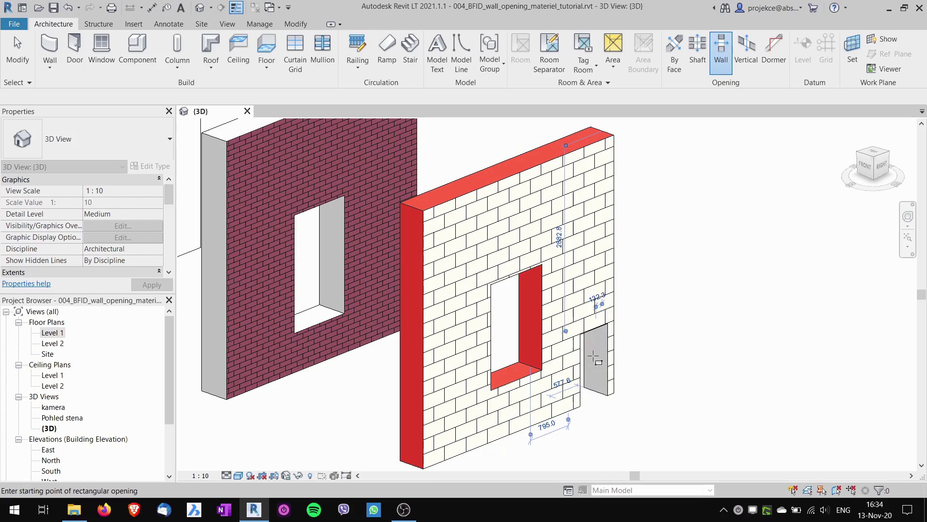
pyautogui.press('Escape')
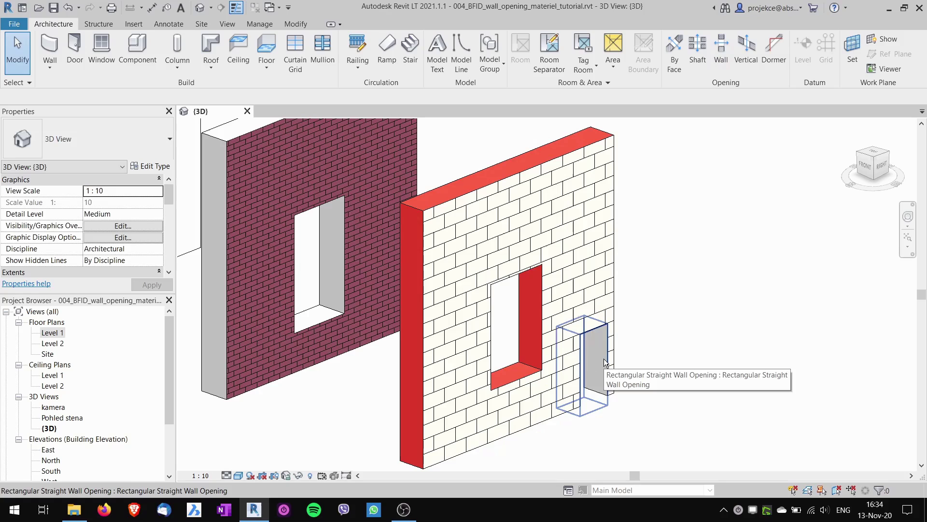
pyautogui.scroll(-2, 605, 359)
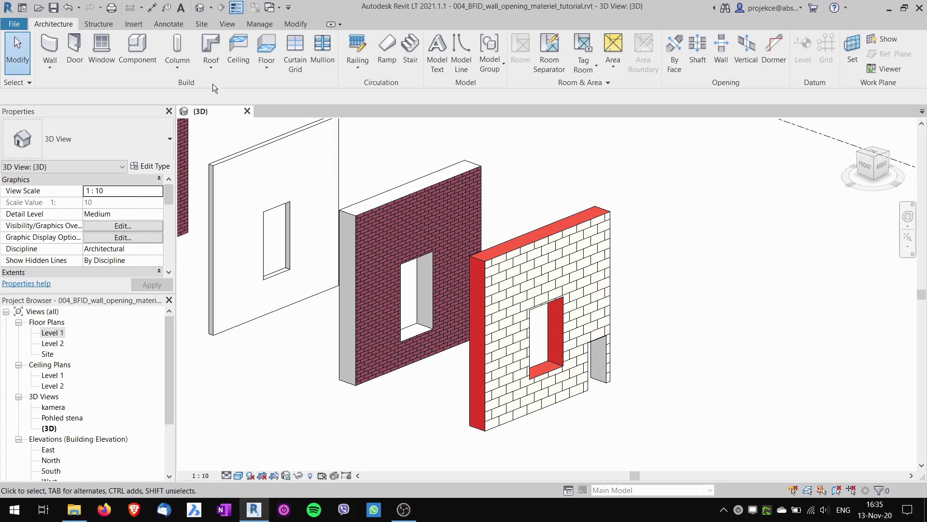
# - In Object Styles, search 'red' and set the Walls material to Steel, Paint Finish, Red
pyautogui.click(260, 25)
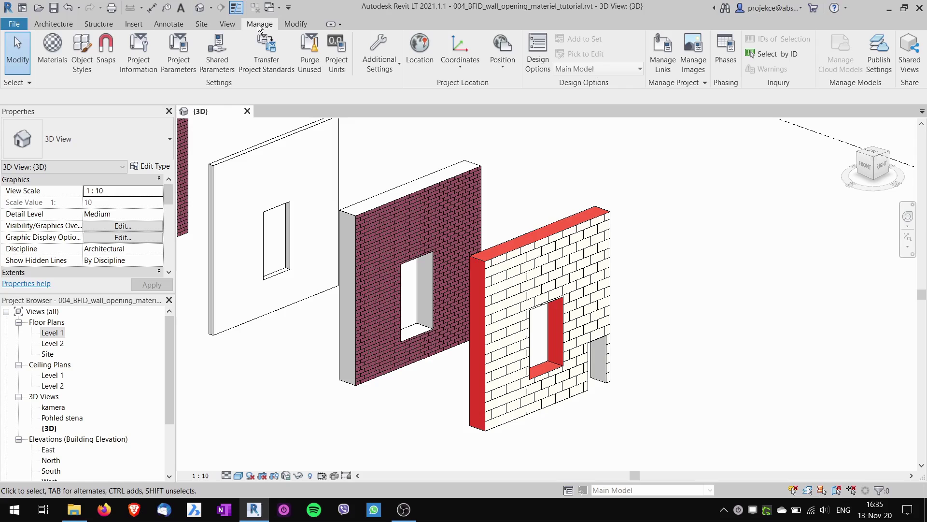
pyautogui.click(85, 62)
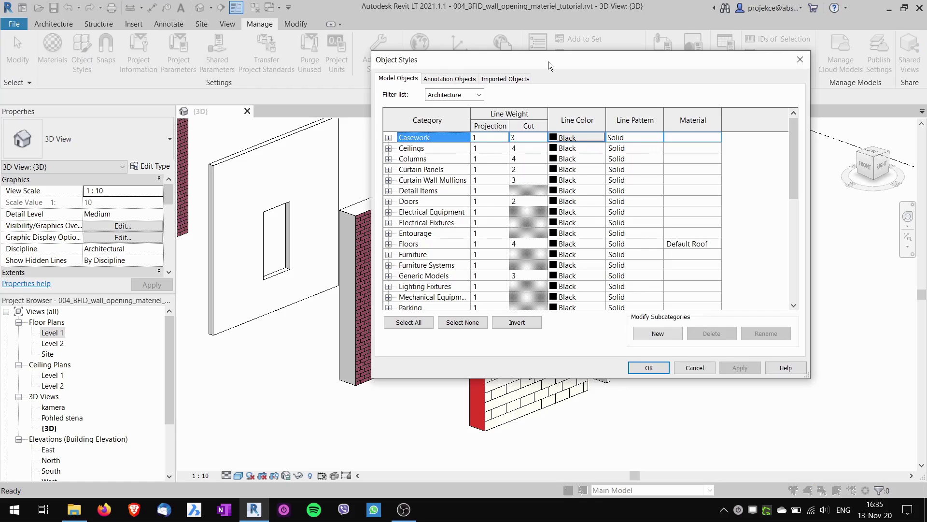
pyautogui.scroll(-7, 526, 209)
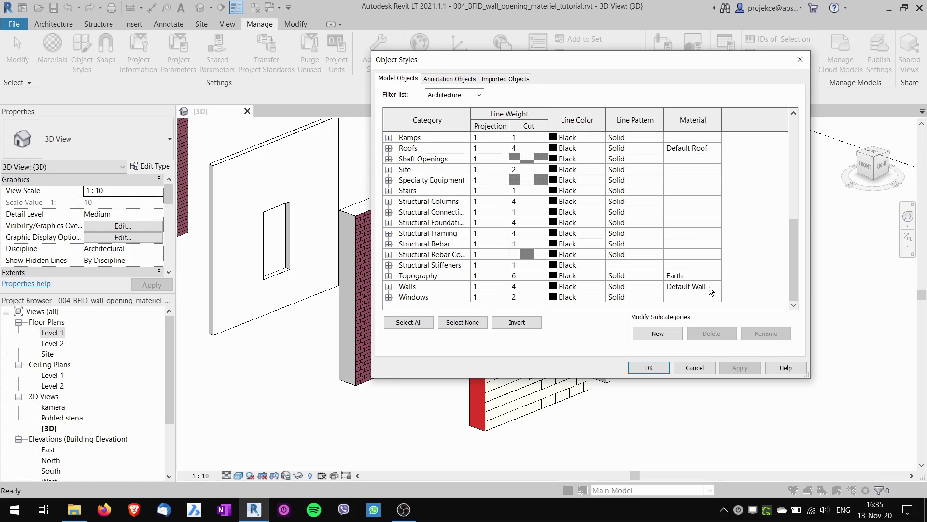
pyautogui.click(714, 286)
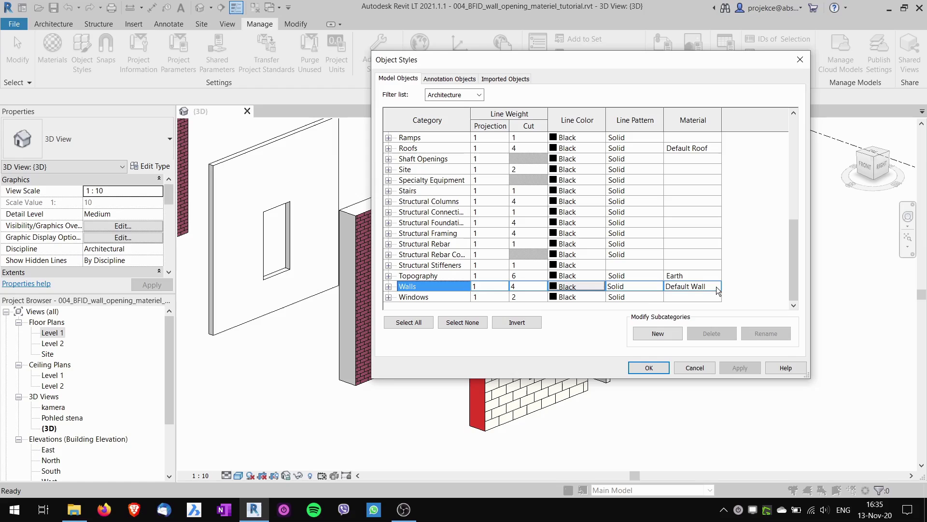
pyautogui.click(716, 286)
pyautogui.click(717, 286)
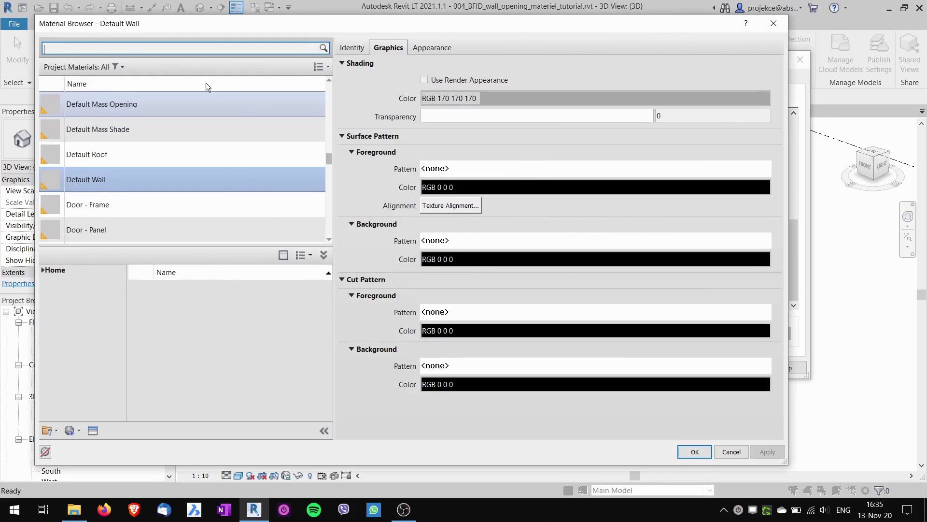
pyautogui.write('red')
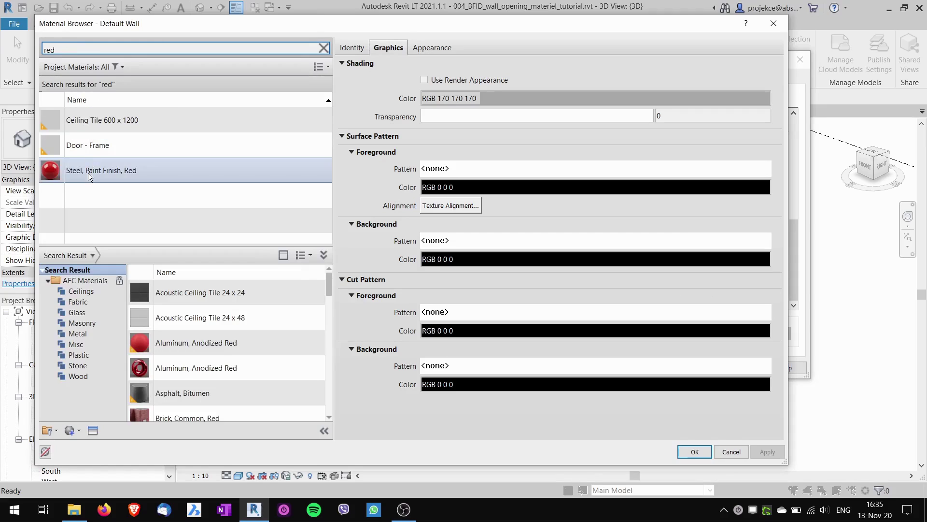
pyautogui.click(88, 172)
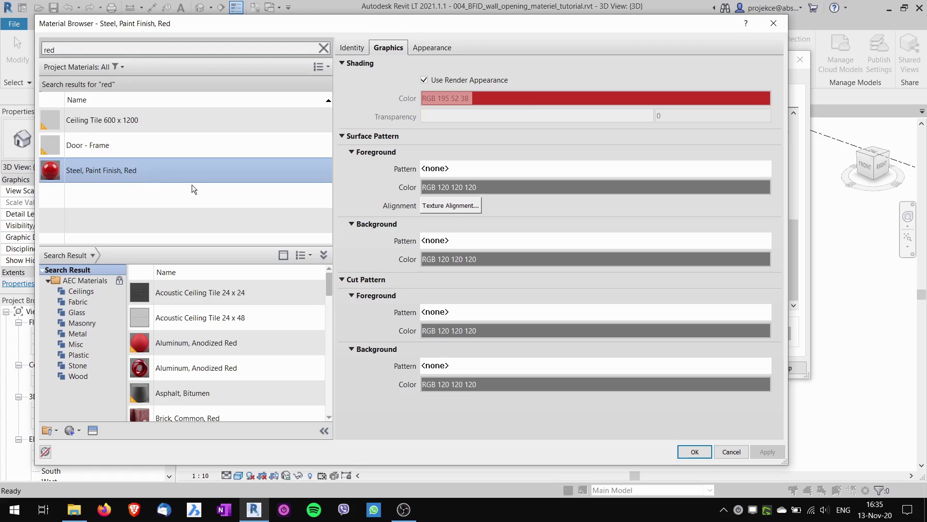
pyautogui.click(695, 452)
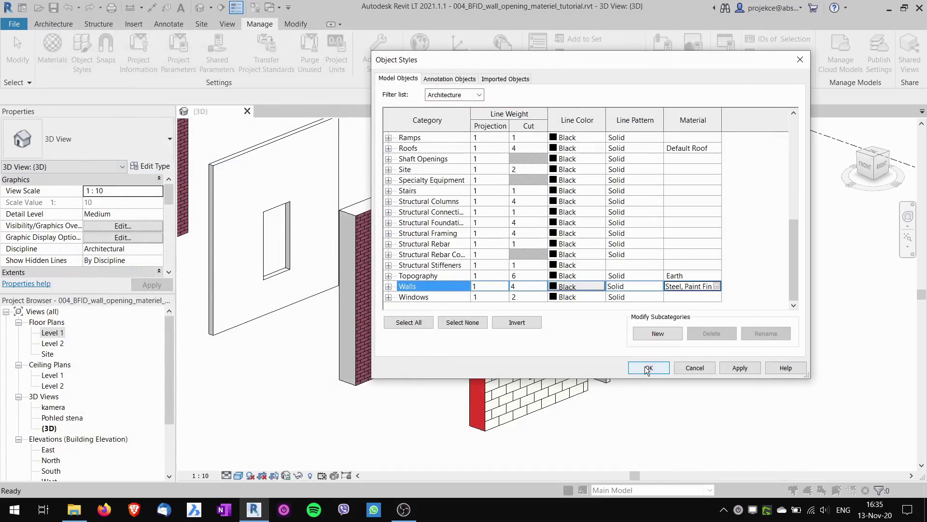
# - Apply the Object Styles change and orbit to check the new opening's red faces
pyautogui.click(647, 367)
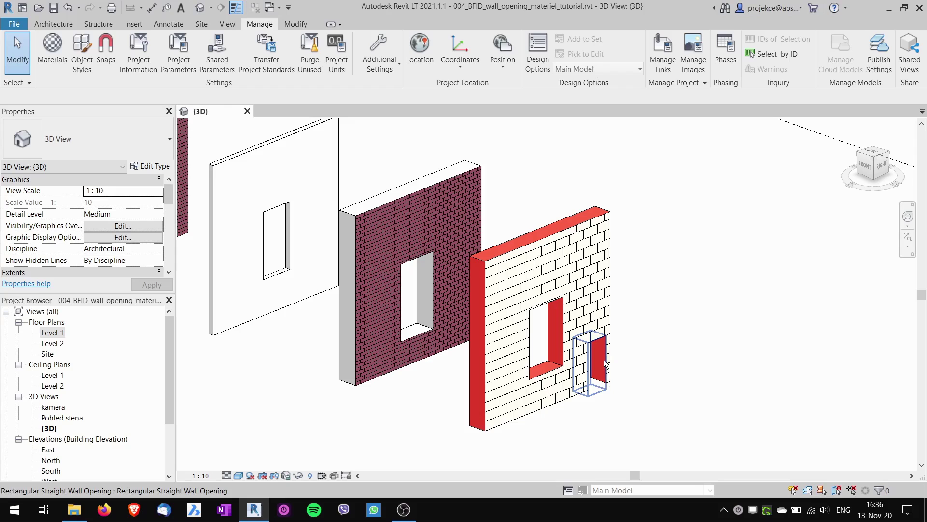
pyautogui.keyDown('shift'); pyautogui.moveTo(624, 392); pyautogui.dragTo(270, 232, button='middle'); pyautogui.keyUp('shift')
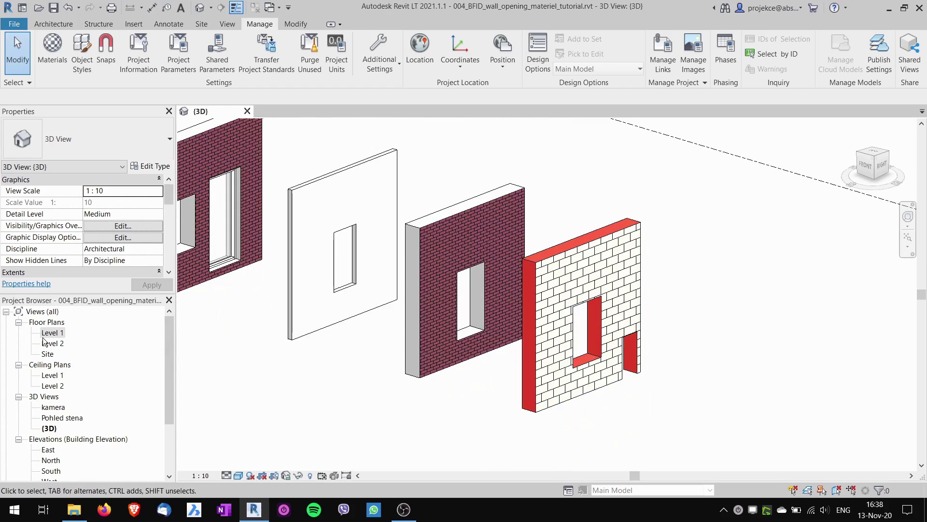
# - In the Level 1 plan, start a wall of type Exterior - Brick on CMU
pyautogui.doubleClick(45, 335)
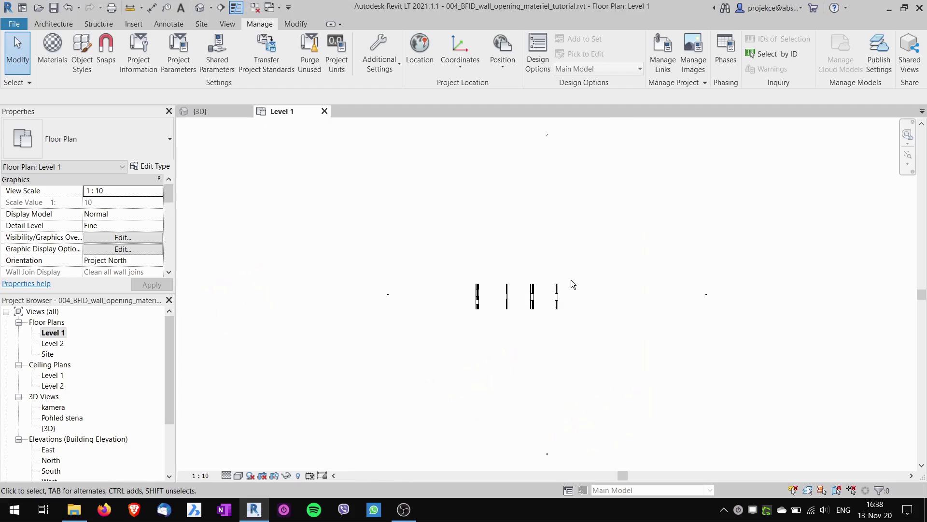
pyautogui.scroll(1, 571, 284)
pyautogui.click(54, 25)
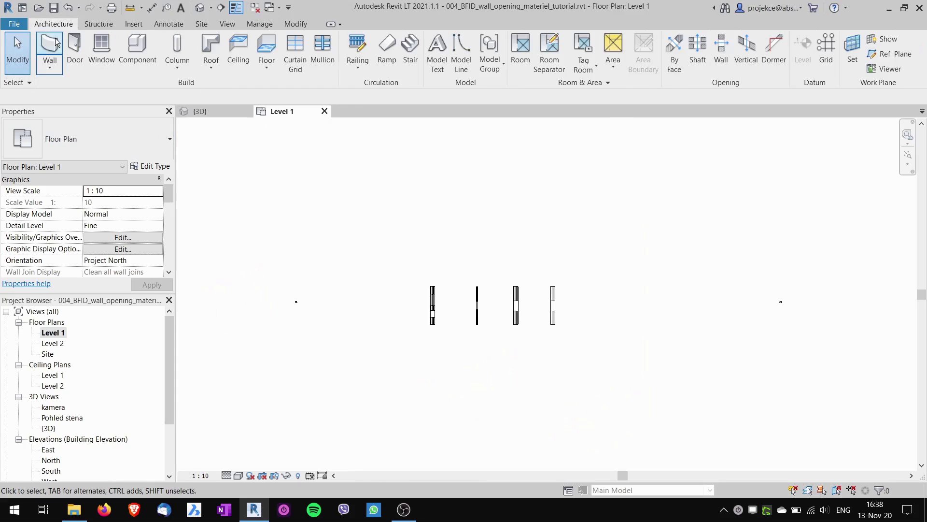
pyautogui.click(57, 42)
pyautogui.click(105, 145)
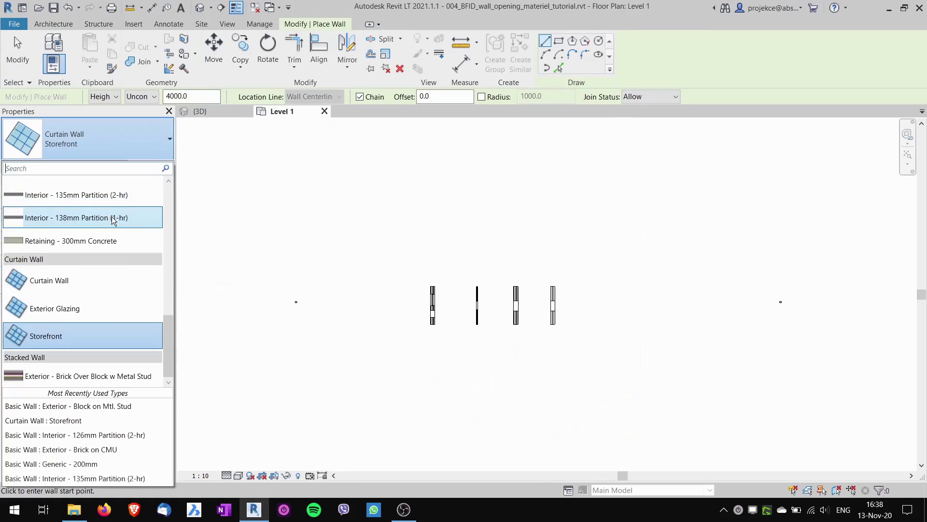
pyautogui.scroll(8, 106, 230)
pyautogui.click(91, 209)
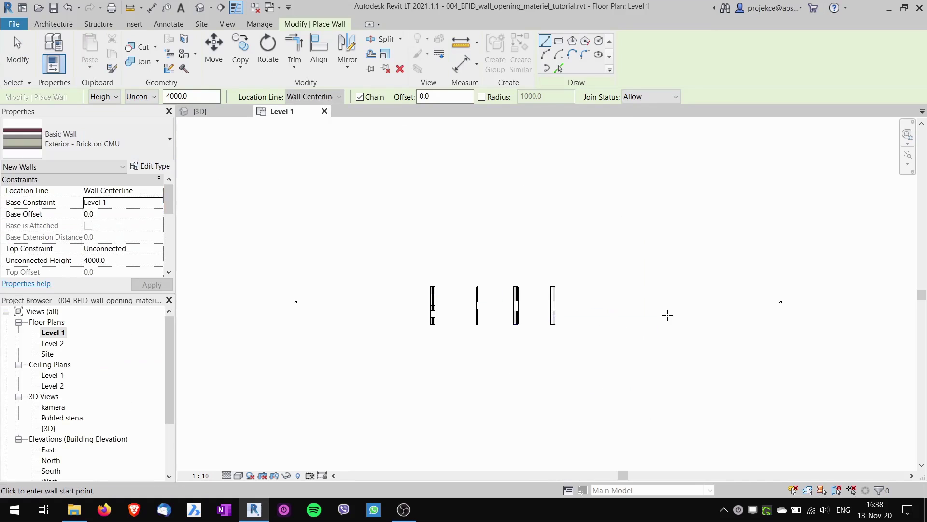
pyautogui.scroll(2, 600, 319)
# - Place the roughly 3200 mm wall right of the others and view it in 3D
pyautogui.click(589, 327)
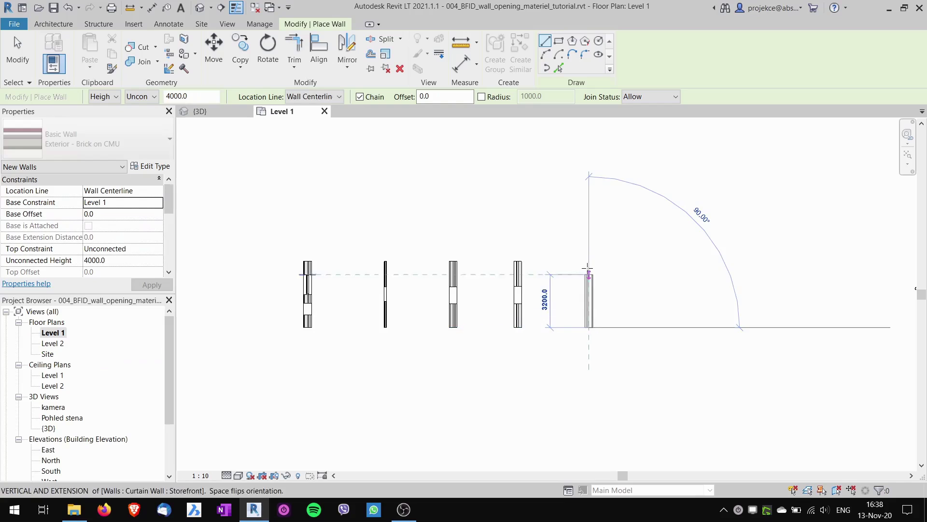
pyautogui.press('Escape')
pyautogui.press('Escape')
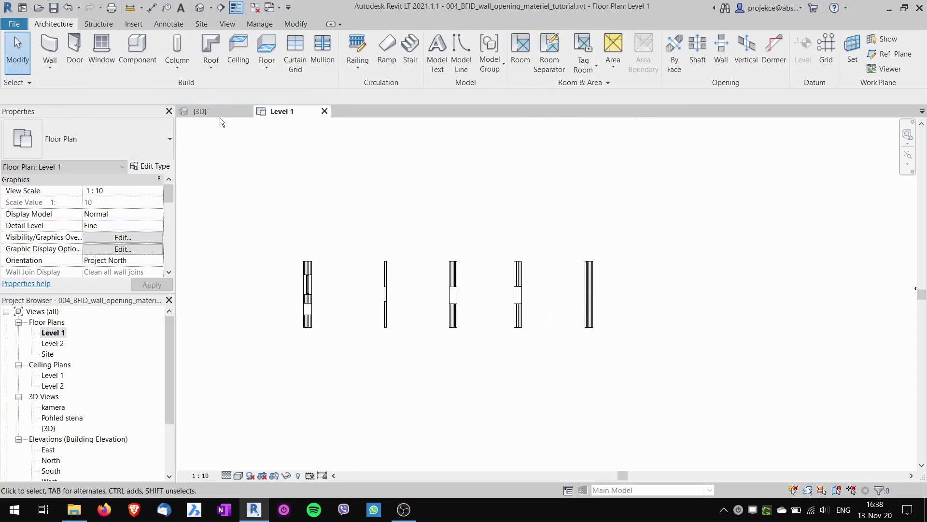
pyautogui.click(219, 113)
pyautogui.moveTo(669, 311); pyautogui.dragTo(577, 288, button='middle')
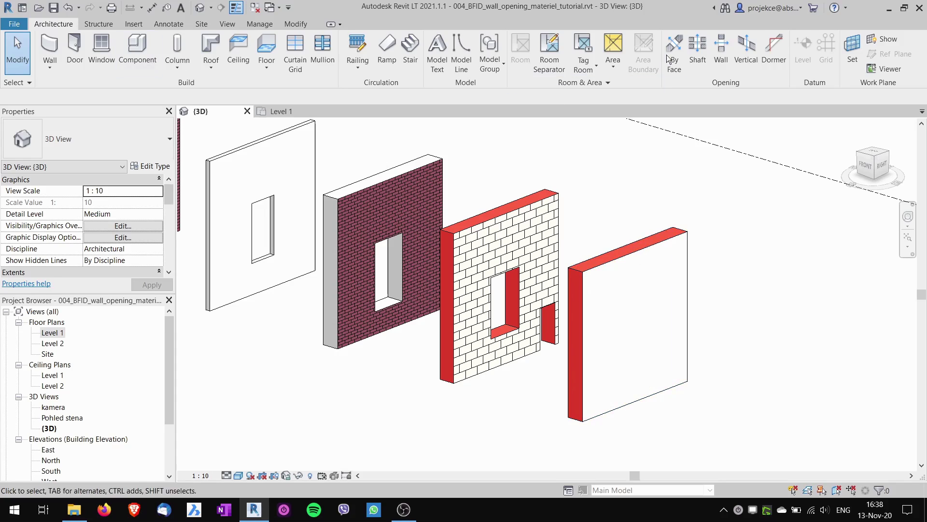
pyautogui.click(721, 51)
pyautogui.click(630, 402)
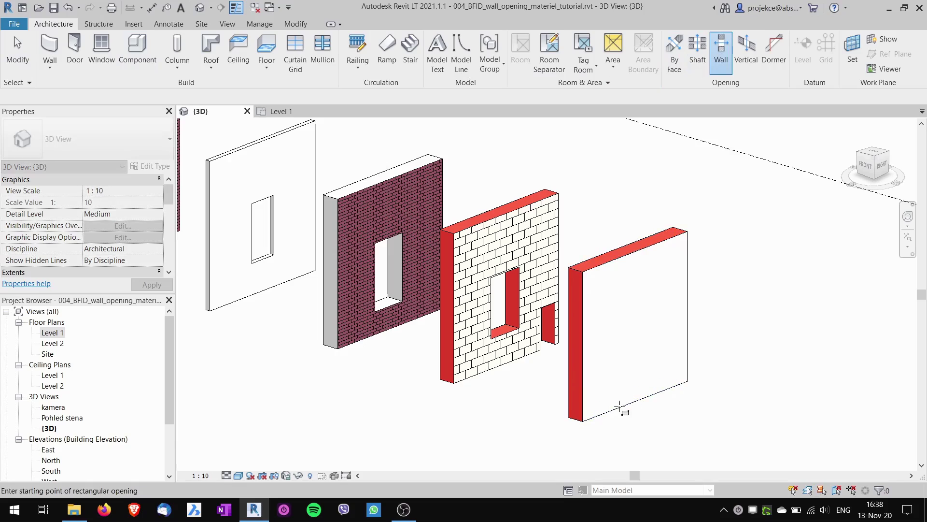
pyautogui.click(610, 413)
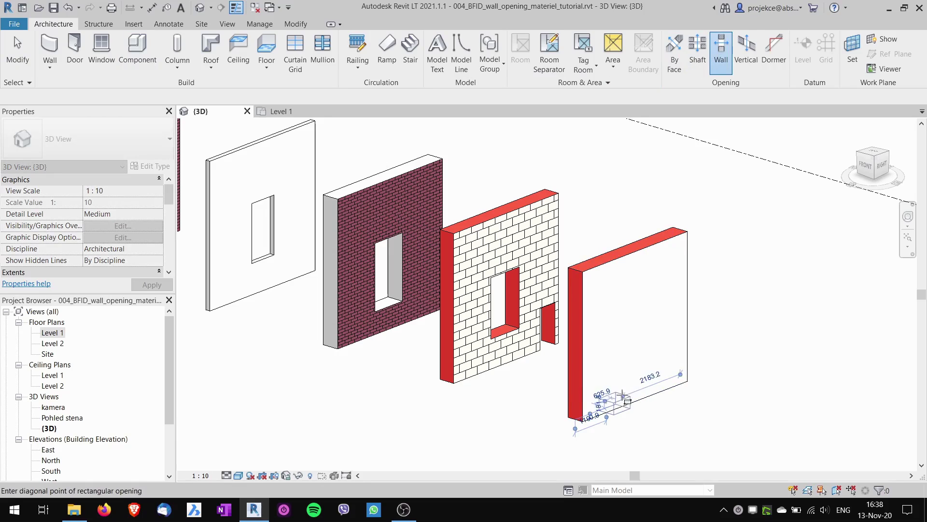
pyautogui.click(662, 315)
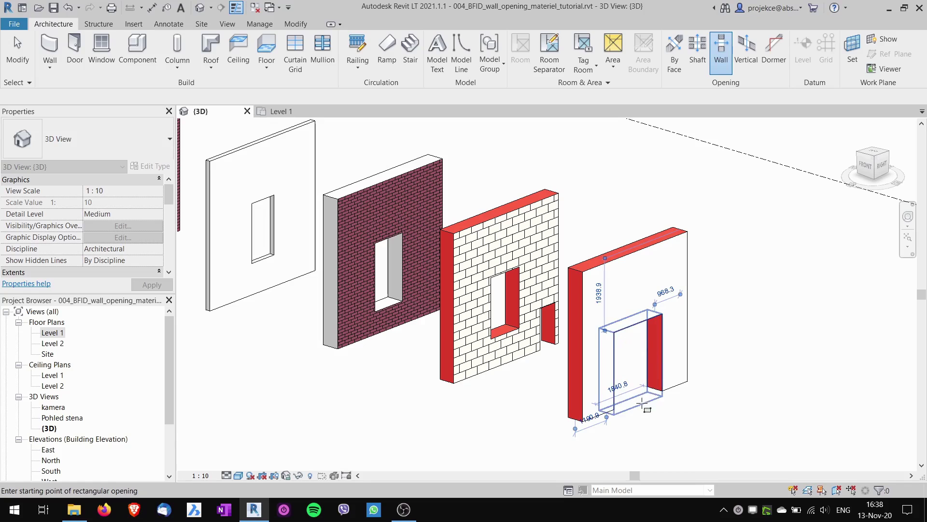
pyautogui.press('Escape')
pyautogui.click(637, 405)
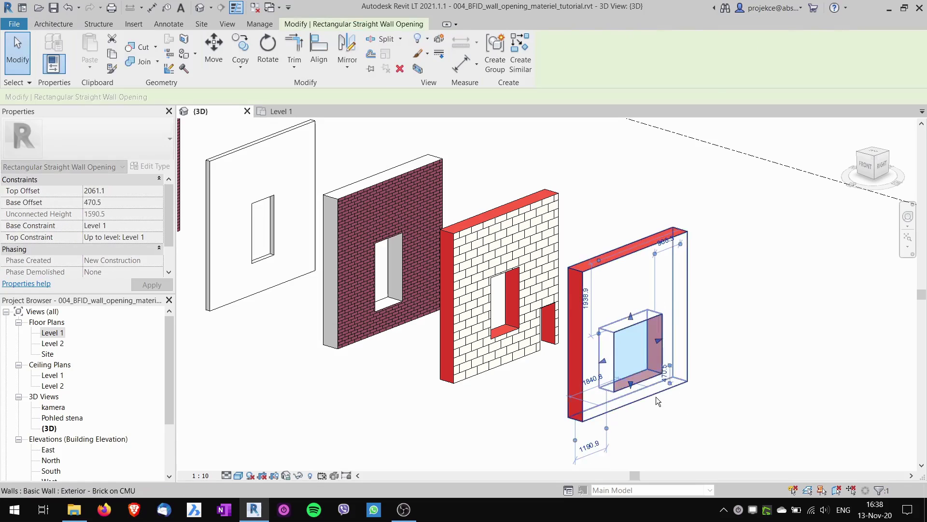
pyautogui.press('Escape')
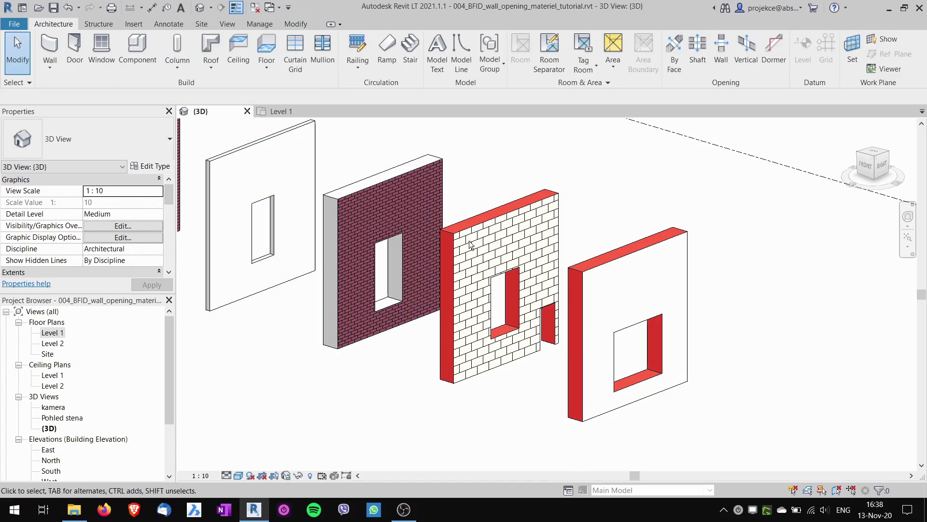
# - Paint the rightmost wall opening's right jamb face with Wood - Stained
pyautogui.click(295, 24)
pyautogui.click(195, 54)
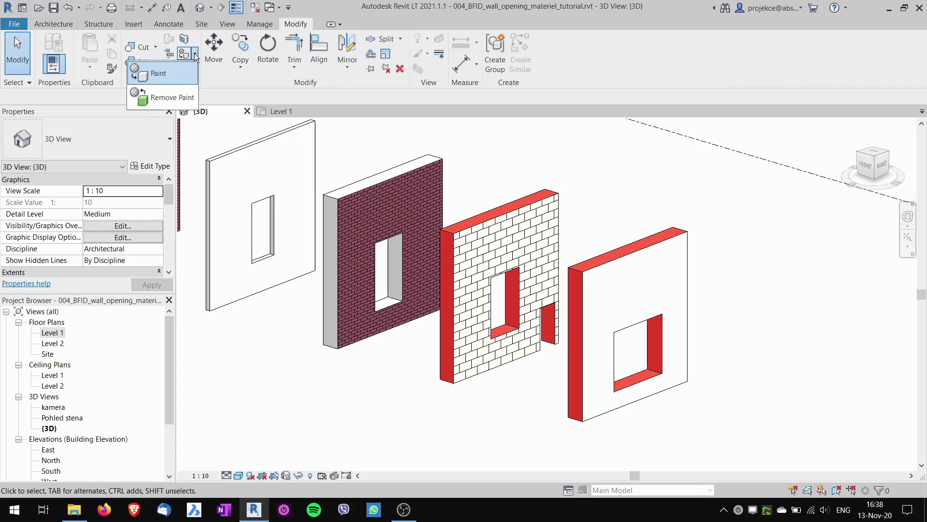
pyautogui.click(161, 77)
pyautogui.scroll(10, 180, 231)
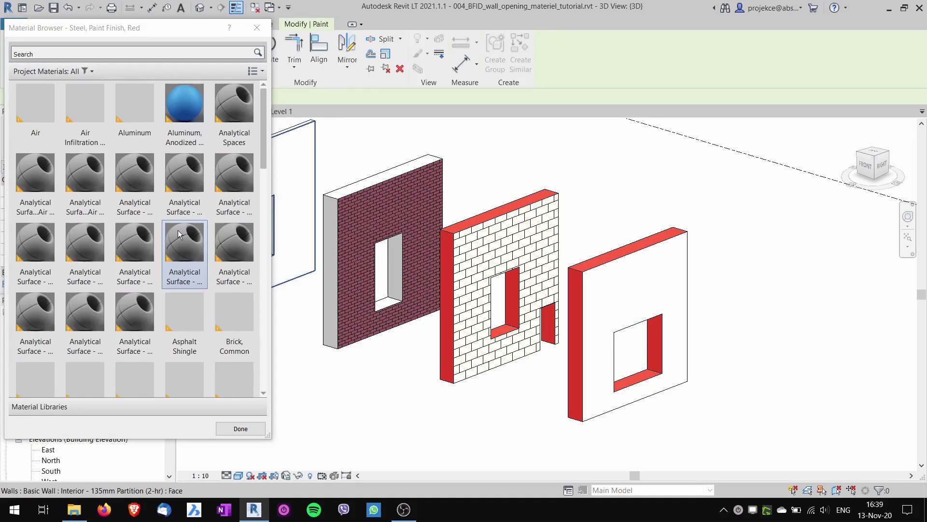
pyautogui.scroll(-10, 200, 219)
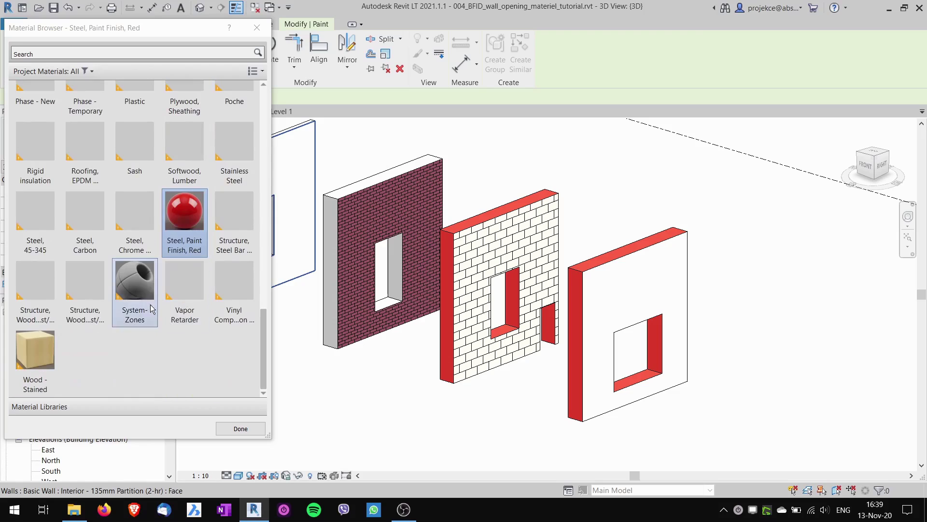
pyautogui.click(35, 350)
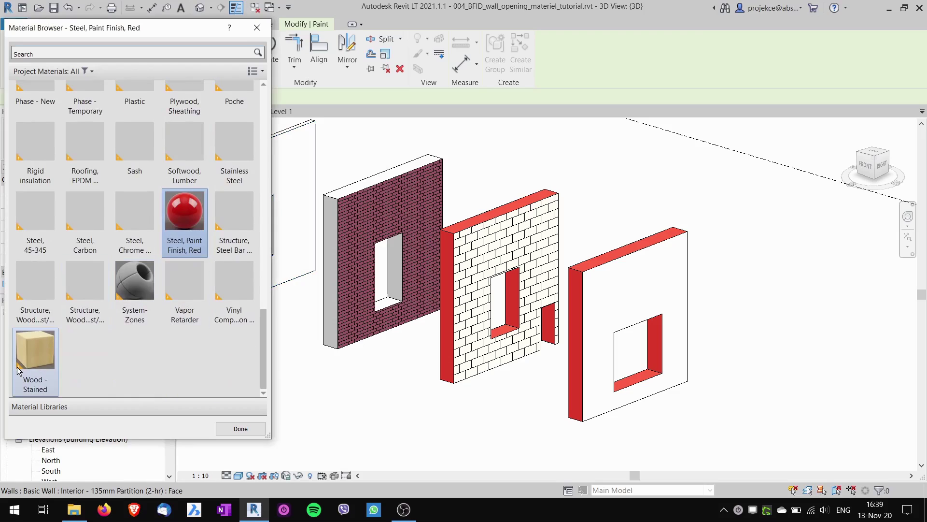
pyautogui.click(653, 343)
pyautogui.click(240, 429)
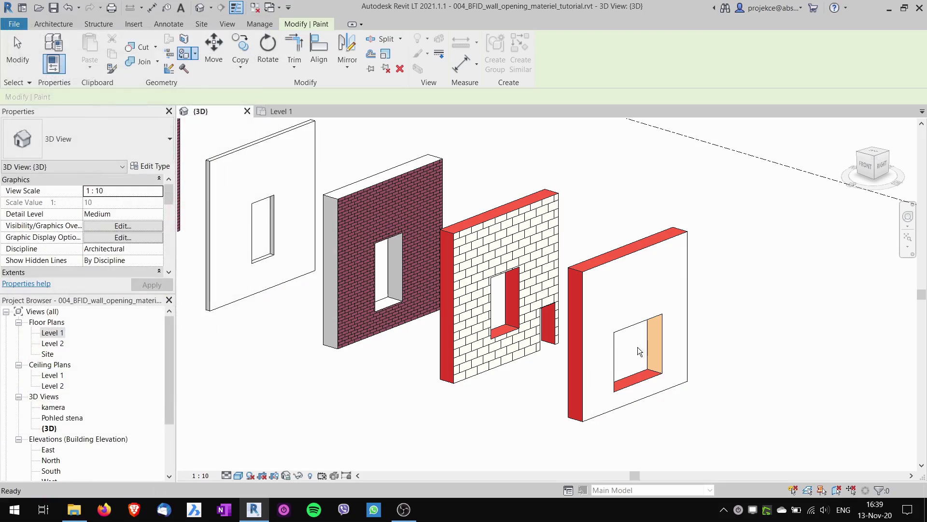
pyautogui.press('Escape')
pyautogui.keyDown('shift'); pyautogui.moveTo(561, 345); pyautogui.dragTo(522, 260, button='middle'); pyautogui.keyUp('shift')
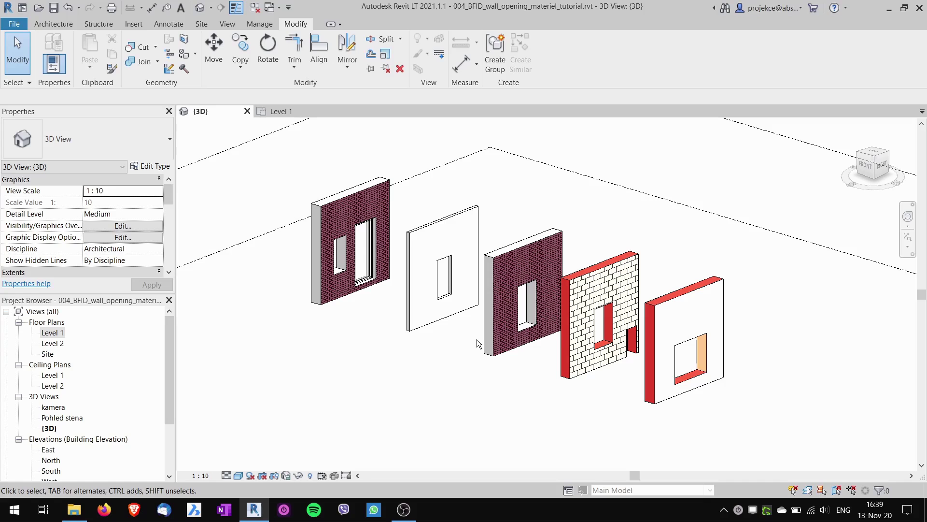
# - Paint the red-ended brick wall opening's right jamb Wood - Stained as well
pyautogui.scroll(3, 519, 314)
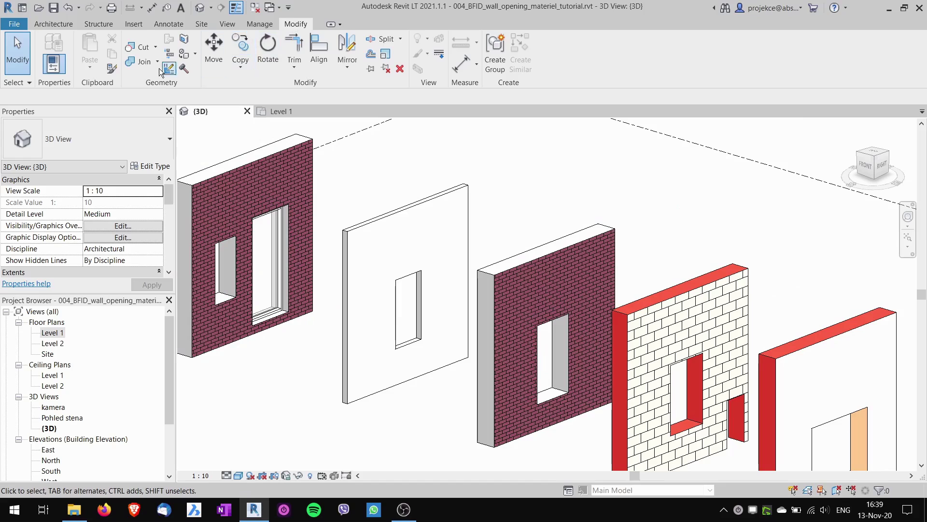
pyautogui.click(196, 53)
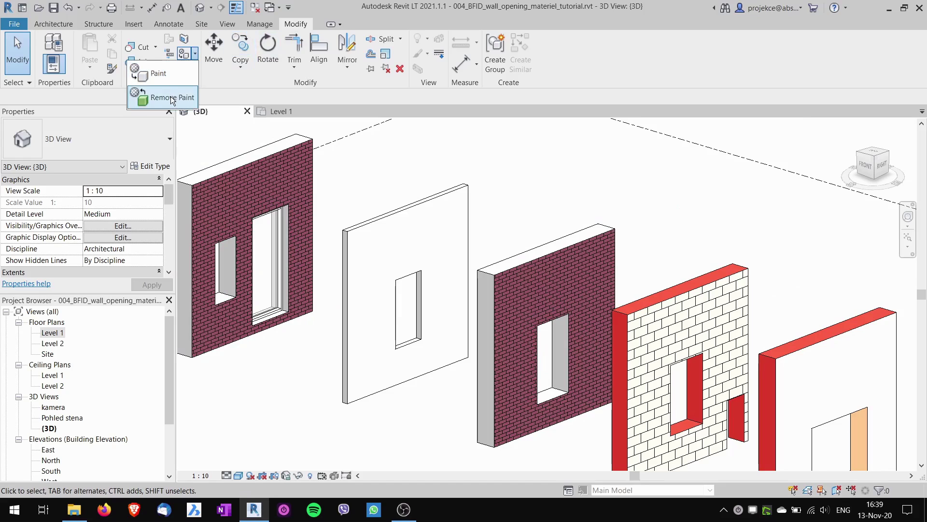
pyautogui.click(167, 73)
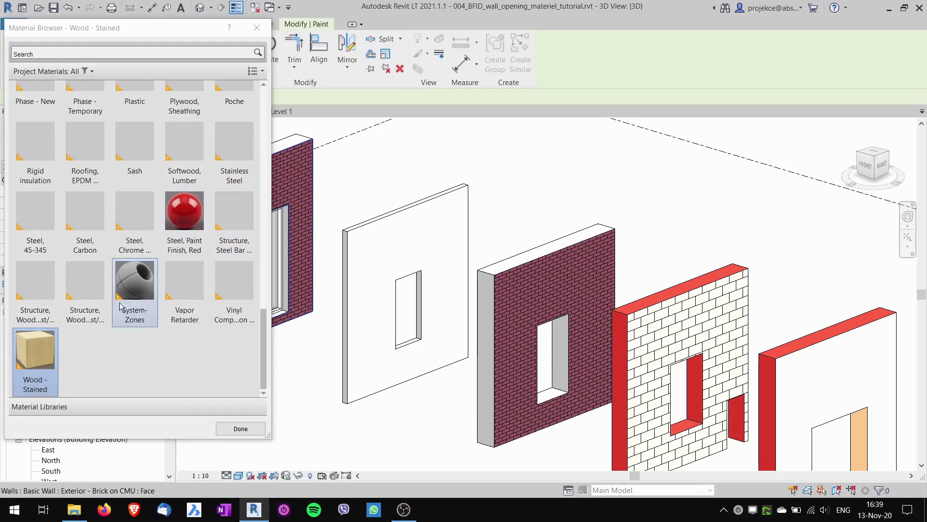
pyautogui.click(560, 347)
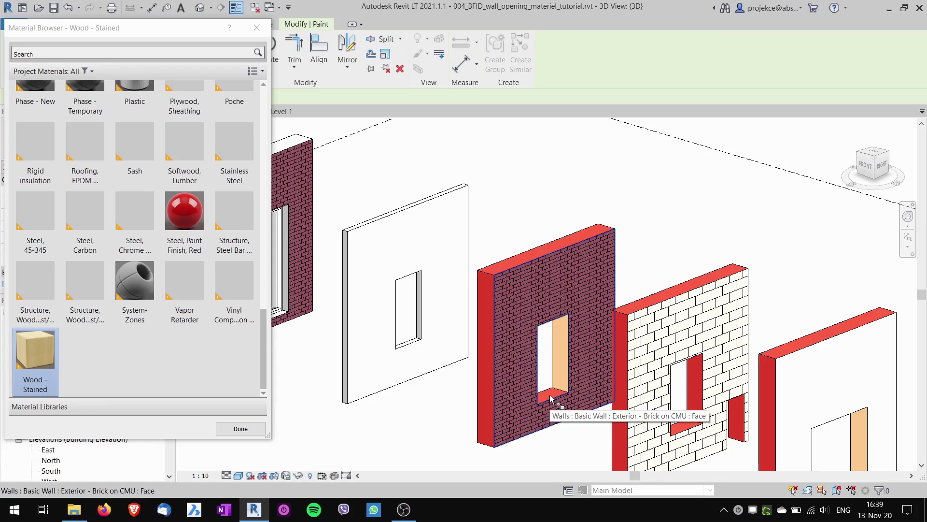
pyautogui.click(240, 428)
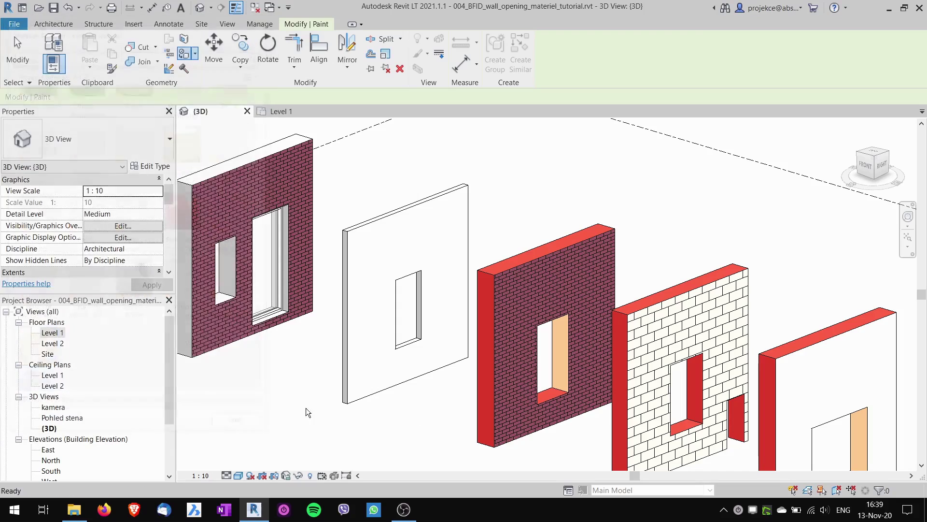
pyautogui.press('Escape')
pyautogui.moveTo(323, 353); pyautogui.dragTo(402, 377, button='middle')
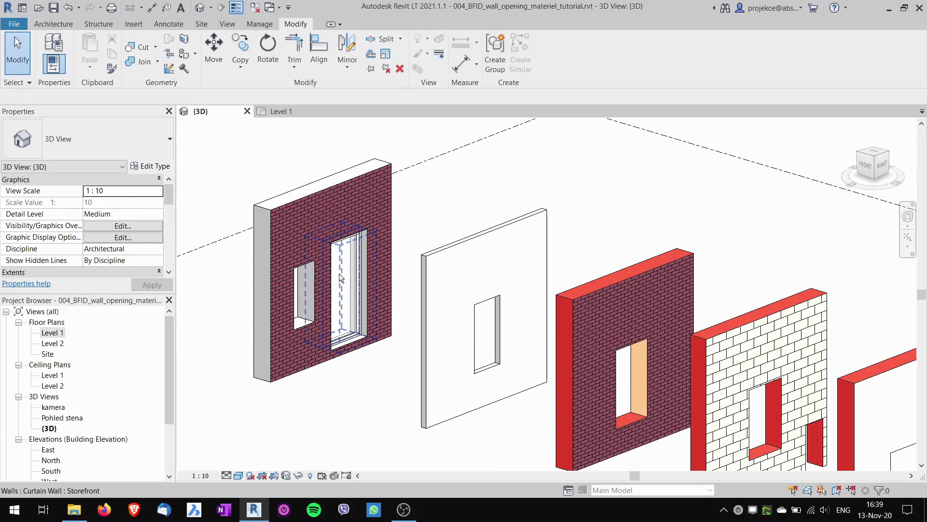
pyautogui.scroll(-2, 391, 398)
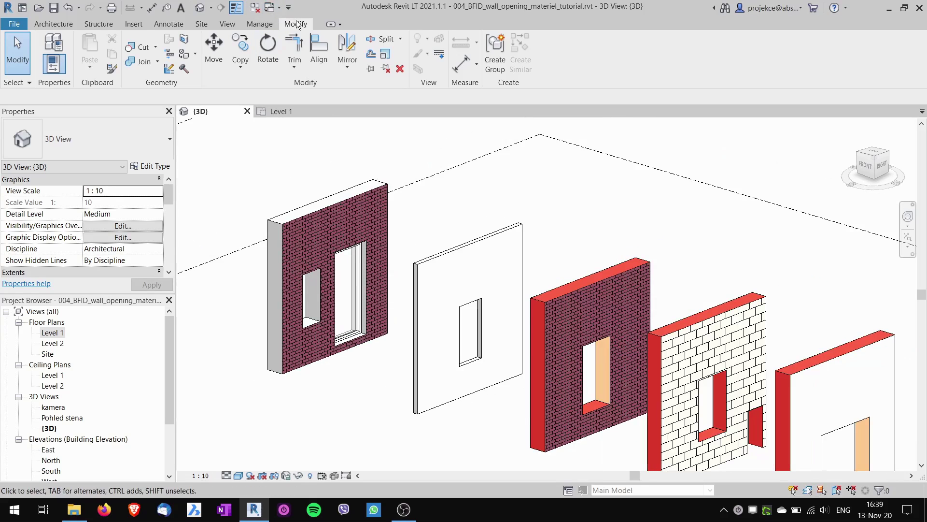
# - Set the Walls category material to Aluminum, Anodized Blue, shaded with its render appearance
pyautogui.click(260, 25)
pyautogui.click(82, 56)
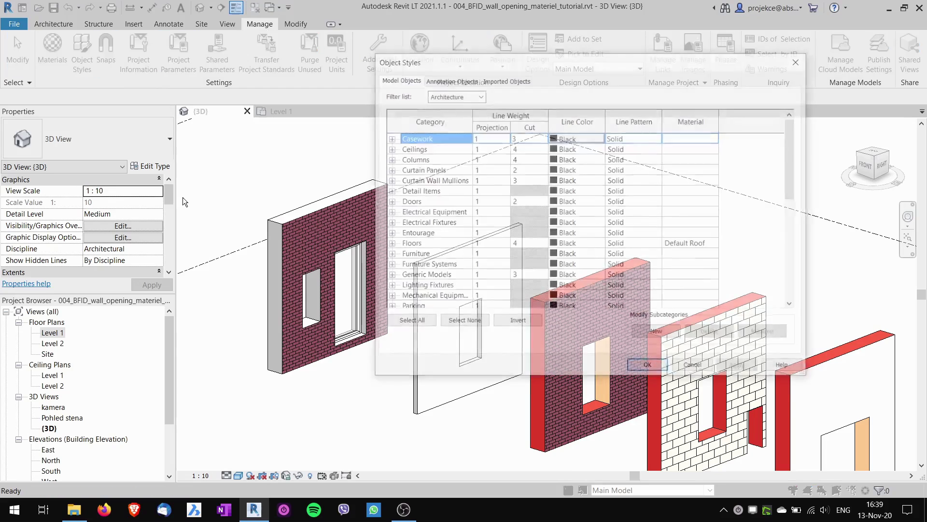
pyautogui.scroll(-7, 671, 222)
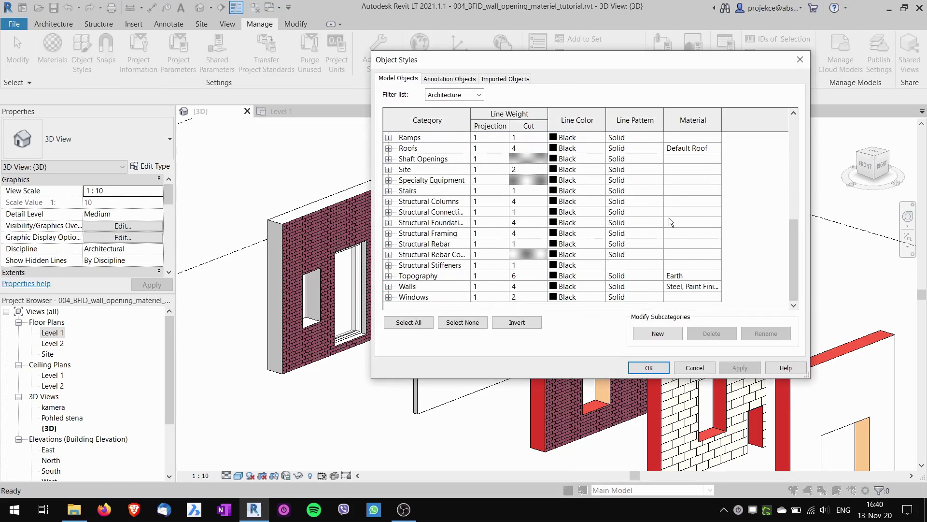
pyautogui.click(708, 287)
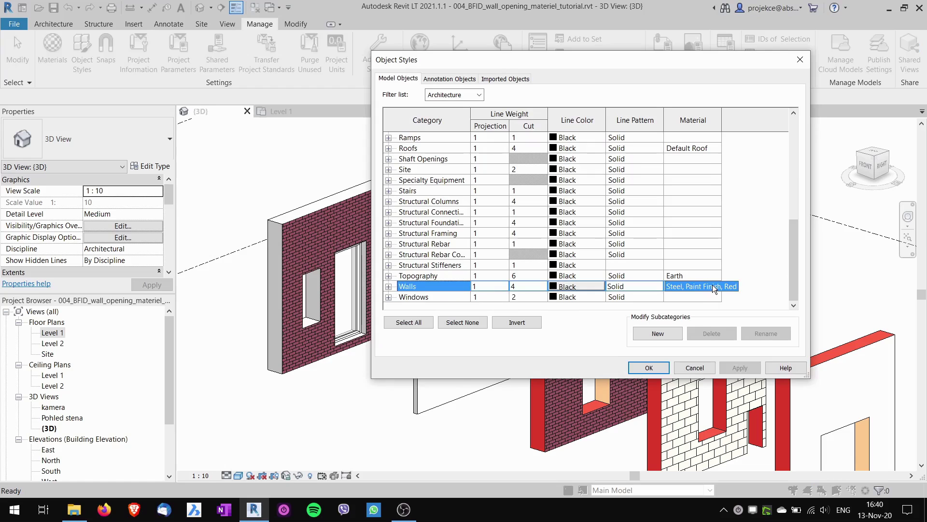
pyautogui.click(716, 285)
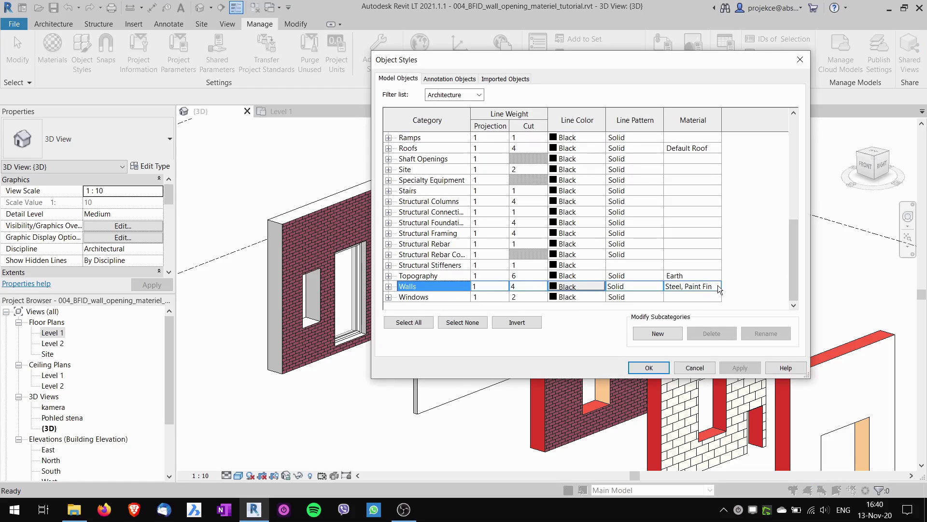
pyautogui.click(718, 285)
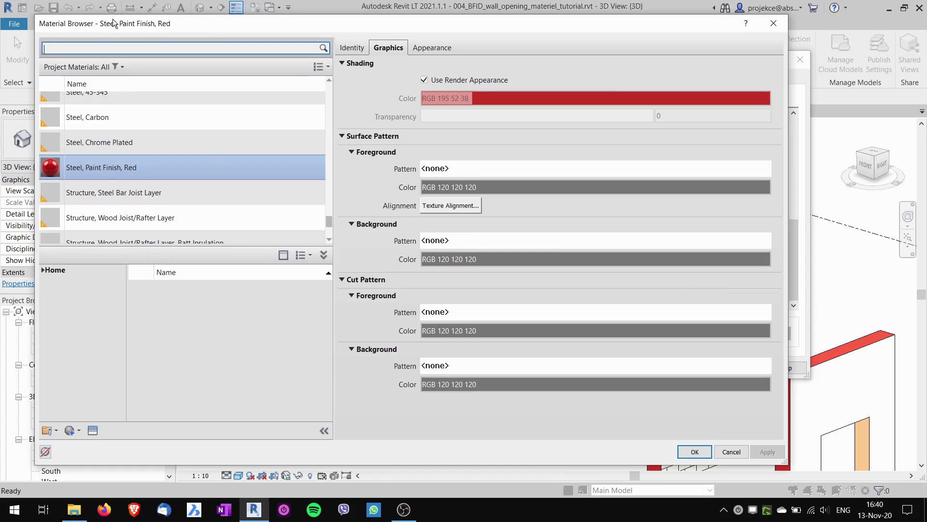
pyautogui.write('blue')
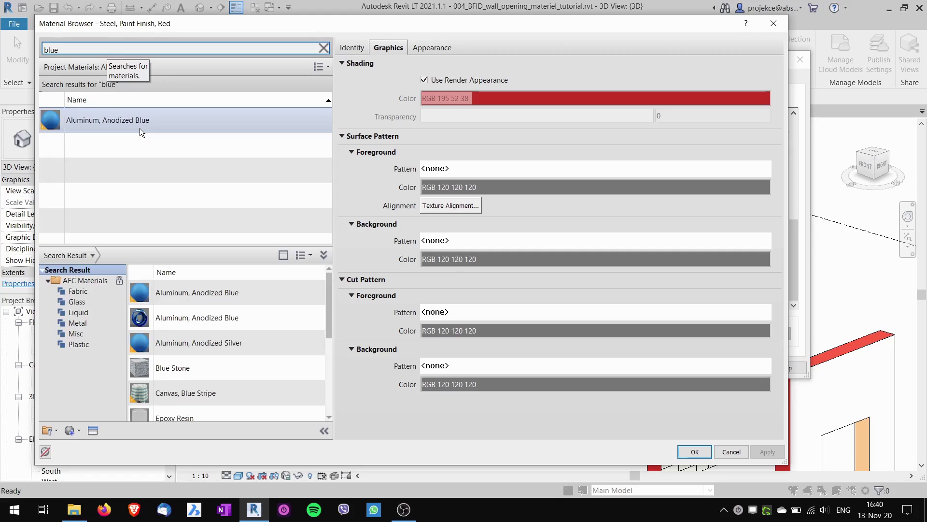
pyautogui.click(140, 129)
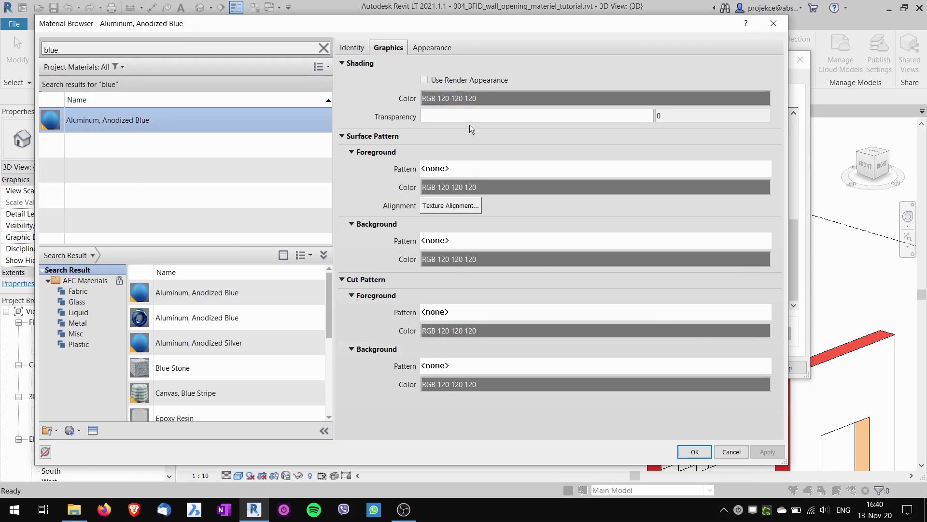
pyautogui.click(435, 80)
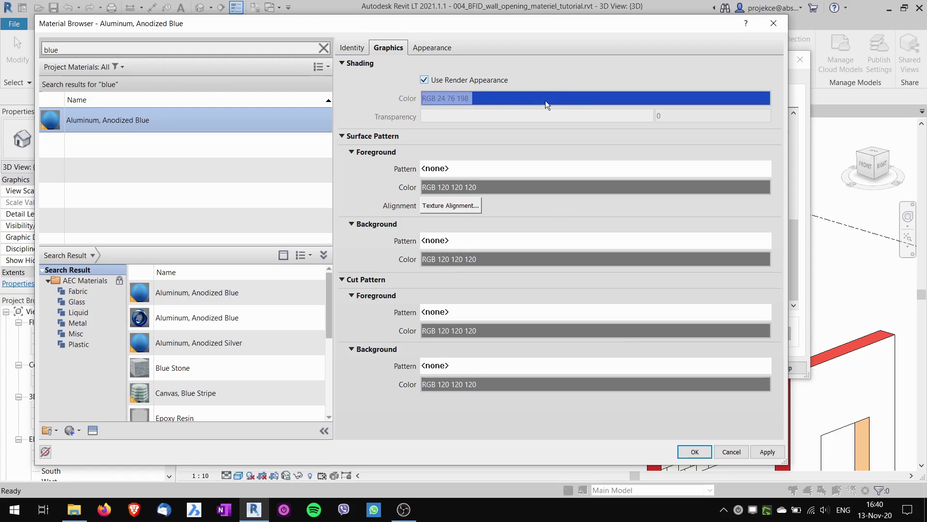
pyautogui.click(694, 452)
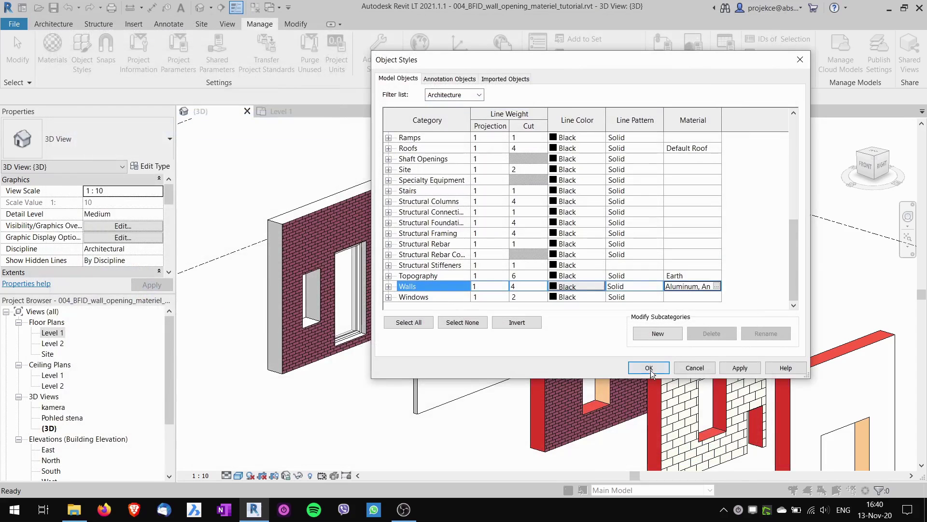
# - Close Object Styles to apply the blue Walls material and re-frame the walls in view
pyautogui.click(650, 368)
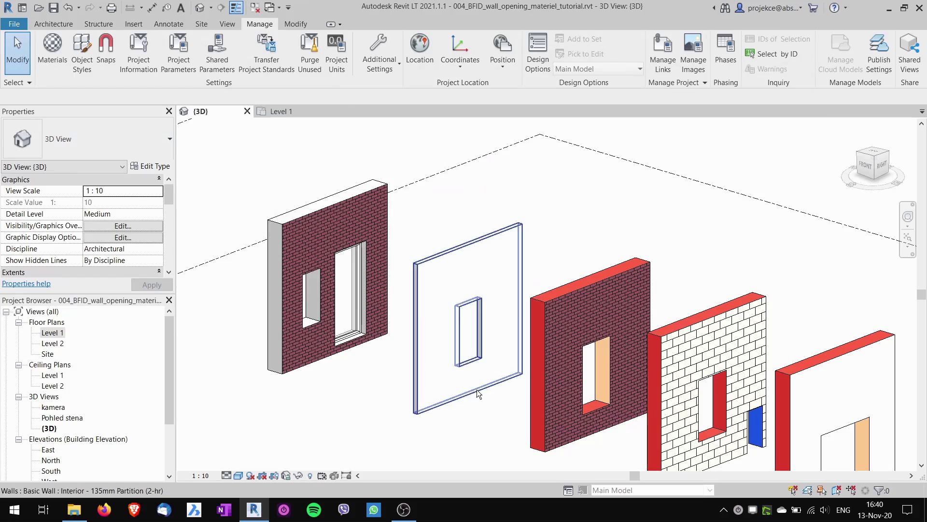
pyautogui.scroll(-3, 507, 391)
pyautogui.scroll(1, 604, 398)
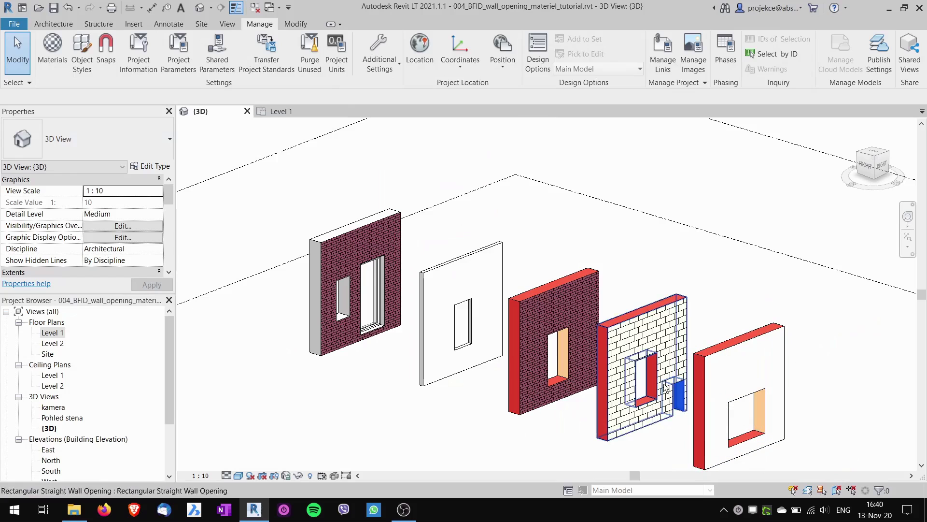
pyautogui.moveTo(420, 344); pyautogui.dragTo(550, 380, button='middle')
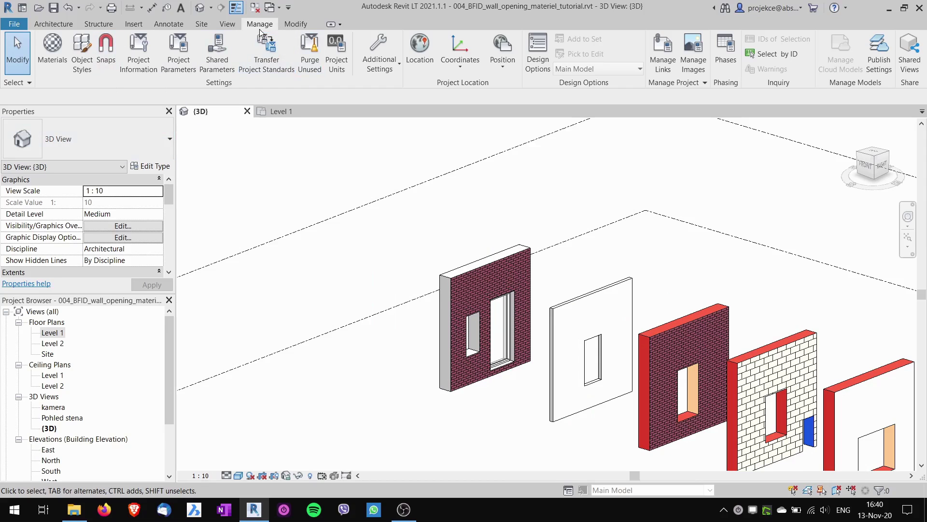
pyautogui.click(290, 24)
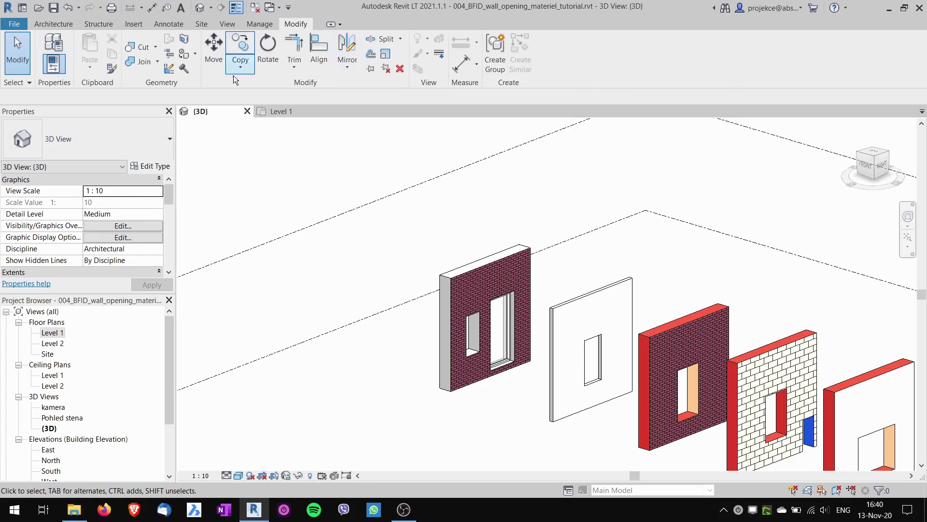
# - Paint the door jamb face with Steel, Paint Finish, Red, then zoom out to show all walls
pyautogui.click(187, 57)
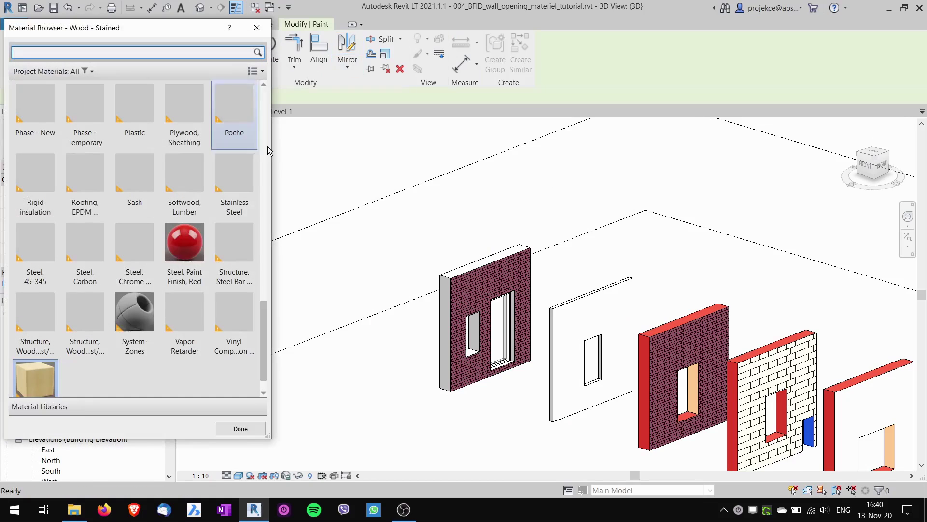
pyautogui.click(184, 244)
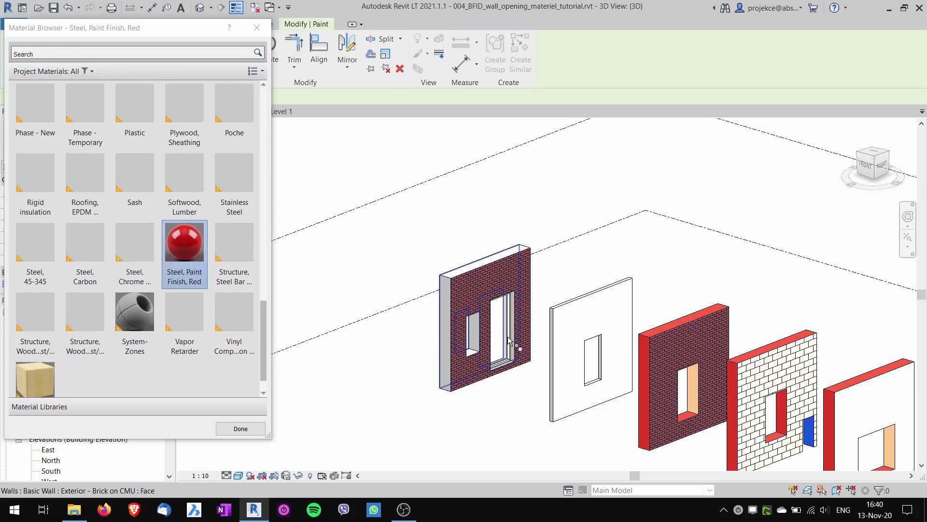
pyautogui.scroll(5, 508, 335)
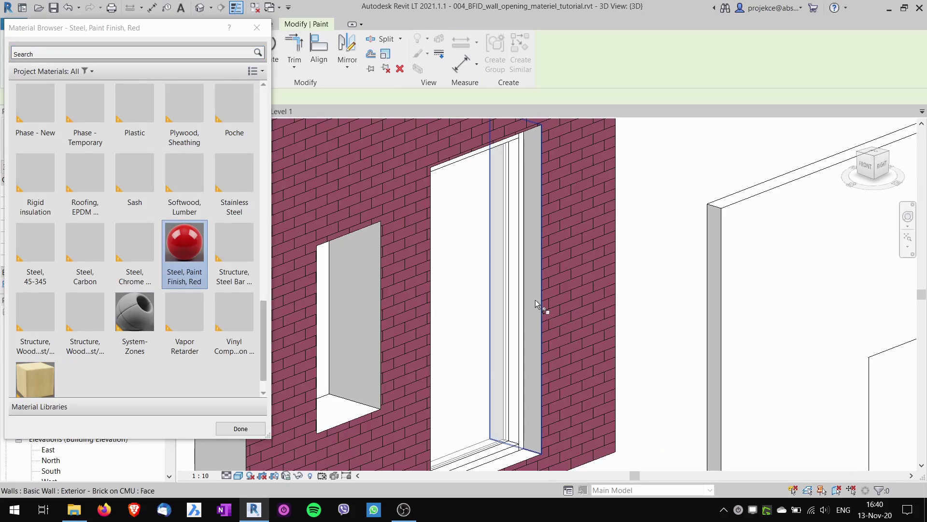
pyautogui.click(535, 300)
pyautogui.scroll(-3, 535, 329)
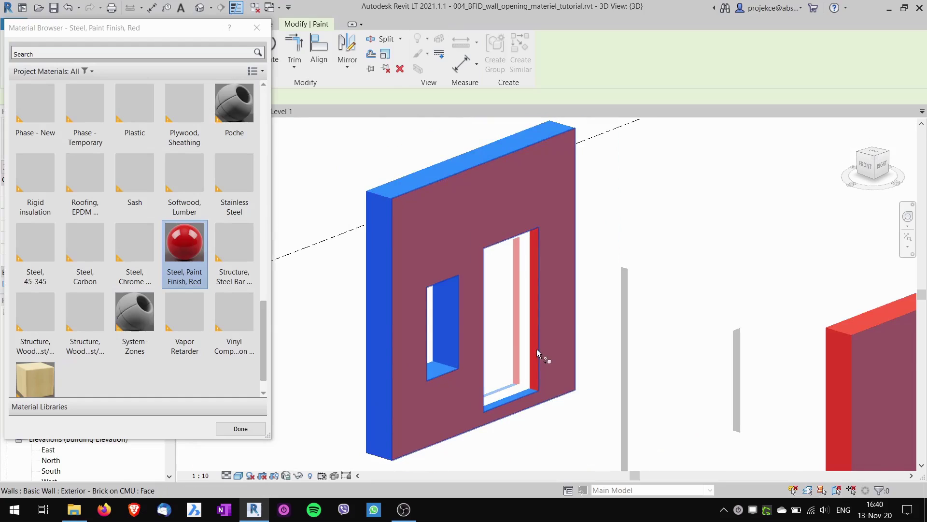
pyautogui.press('Escape')
pyautogui.moveTo(535, 324); pyautogui.dragTo(468, 292, button='middle')
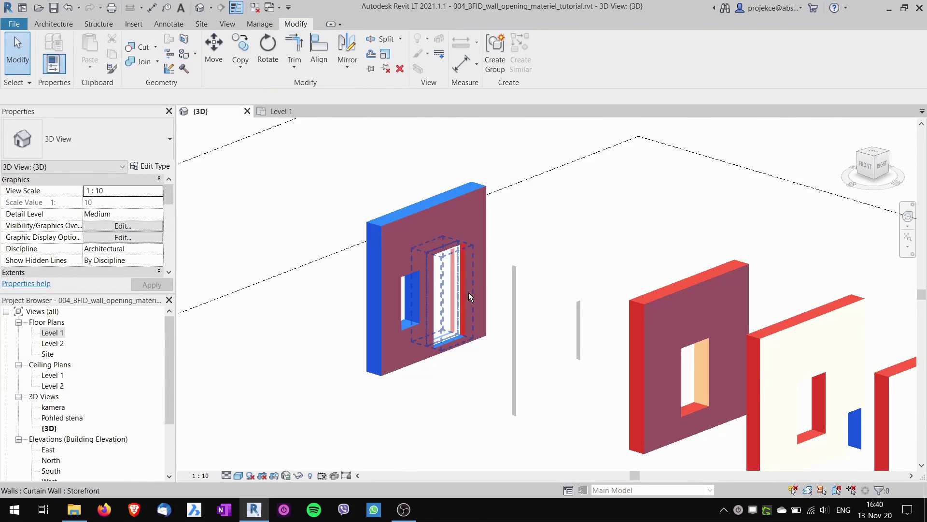
pyautogui.scroll(-1, 469, 292)
pyautogui.scroll(-2, 469, 385)
pyautogui.moveTo(471, 386); pyautogui.dragTo(414, 358, button='middle')
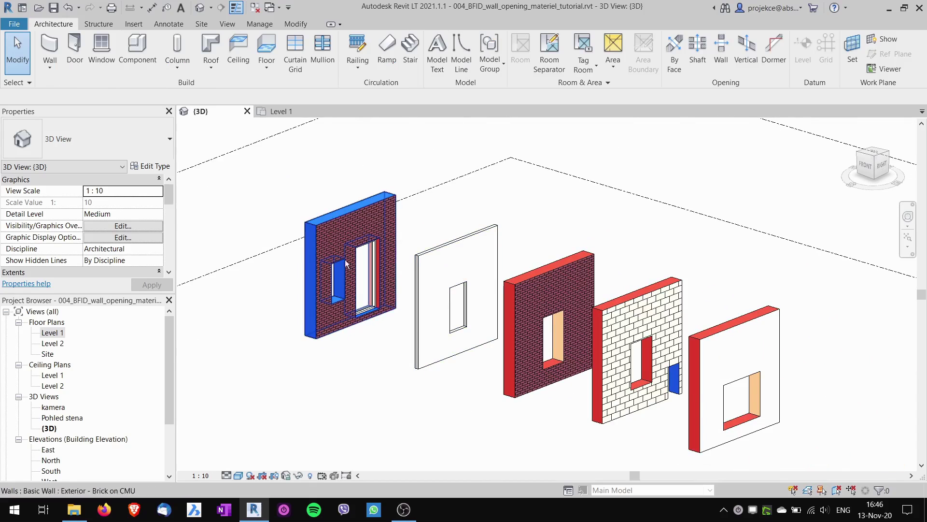
# - Reopen Object Styles to check Walls still uses Aluminum, Anodized Blue, then close it unchanged
pyautogui.click(260, 24)
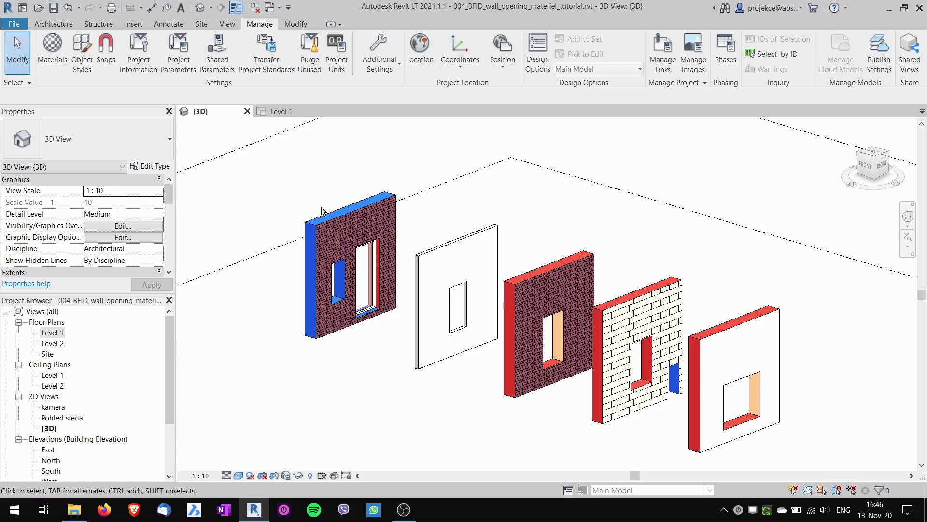
pyautogui.click(82, 53)
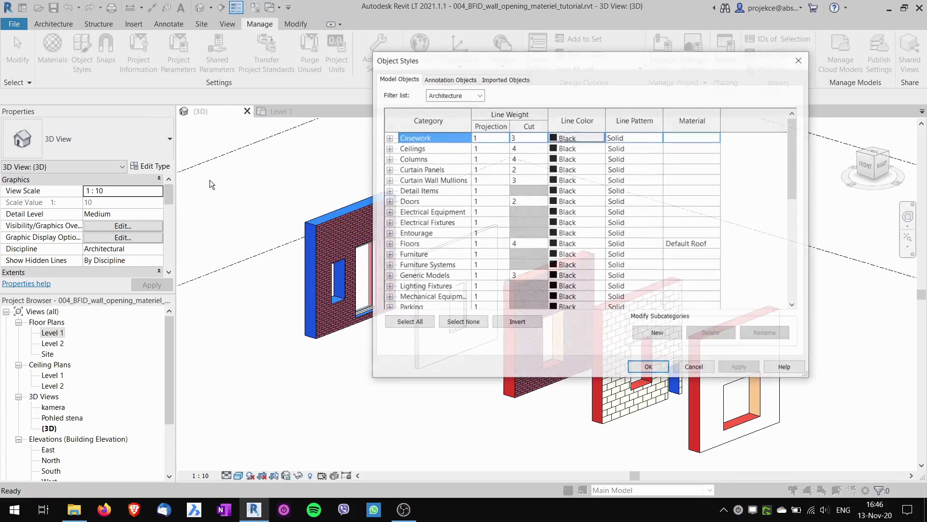
pyautogui.moveTo(792, 170); pyautogui.dragTo(792, 289)
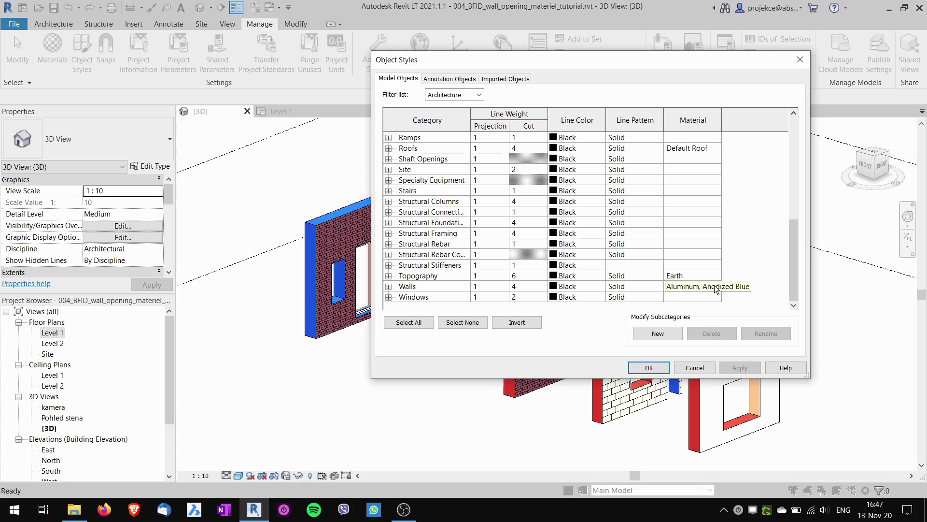
pyautogui.click(652, 369)
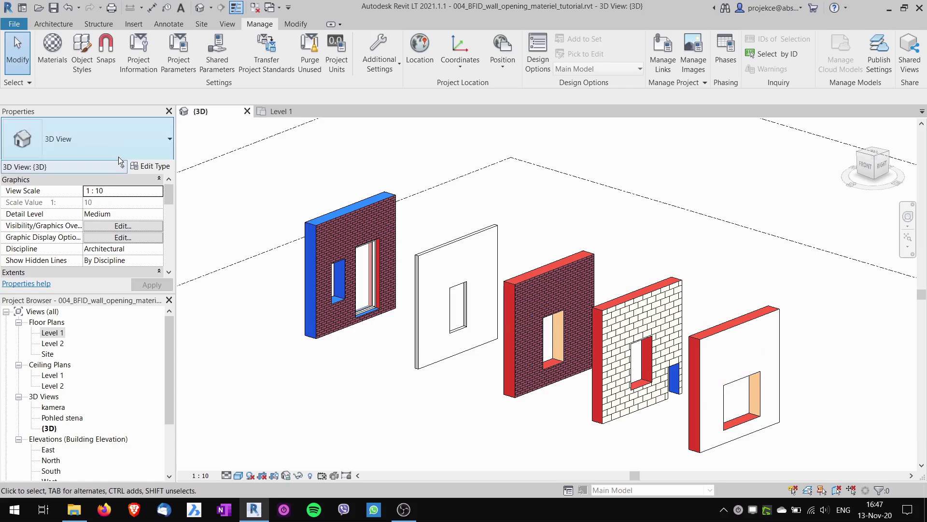
# - Draw a Generic - 150mm wall to the right of the existing walls
pyautogui.press('w')
pyautogui.press('a')
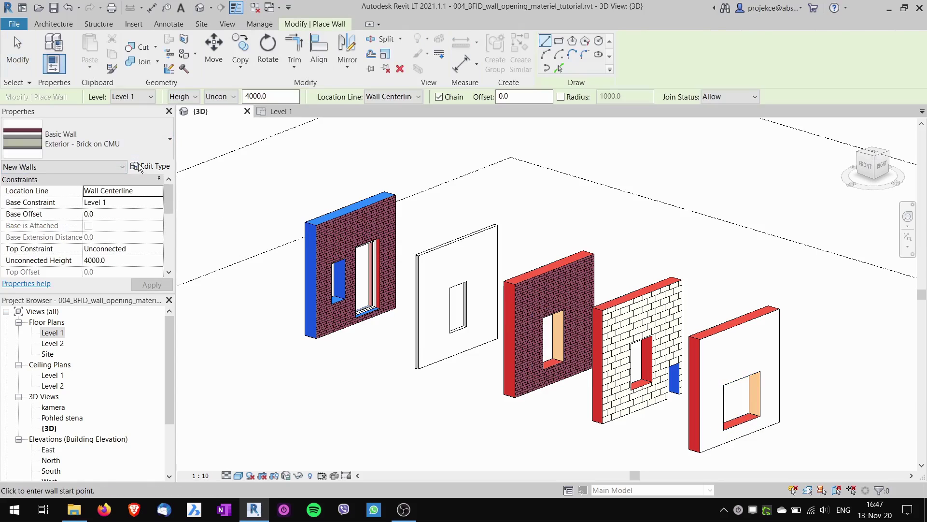
pyautogui.click(92, 140)
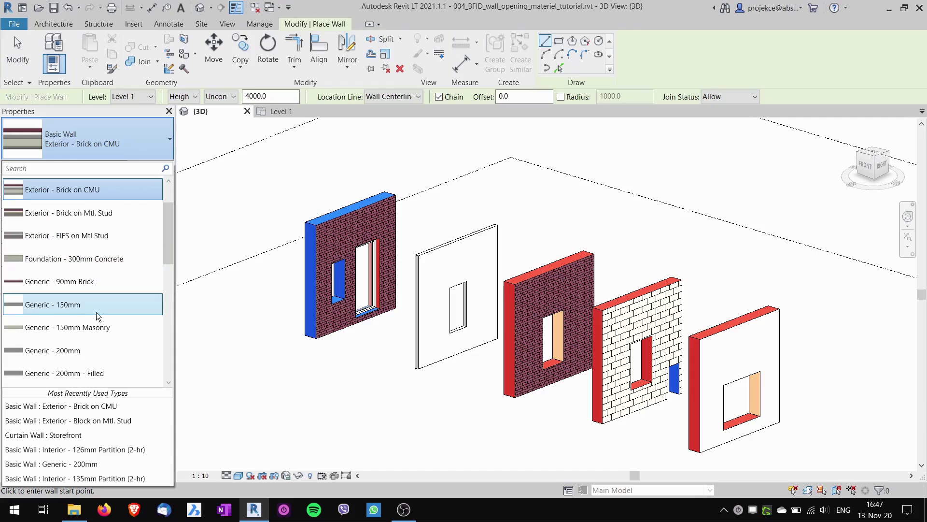
pyautogui.click(98, 316)
pyautogui.moveTo(426, 351); pyautogui.dragTo(300, 272, button='middle')
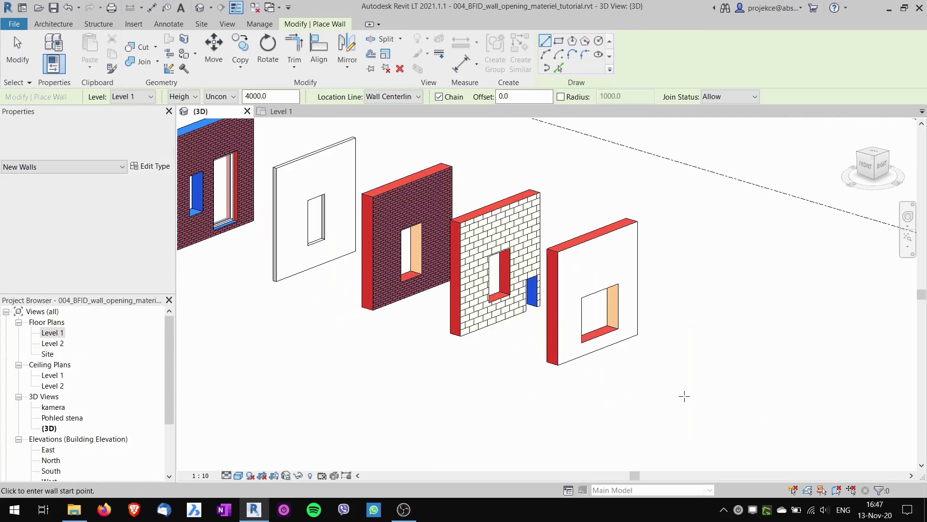
pyautogui.click(703, 407)
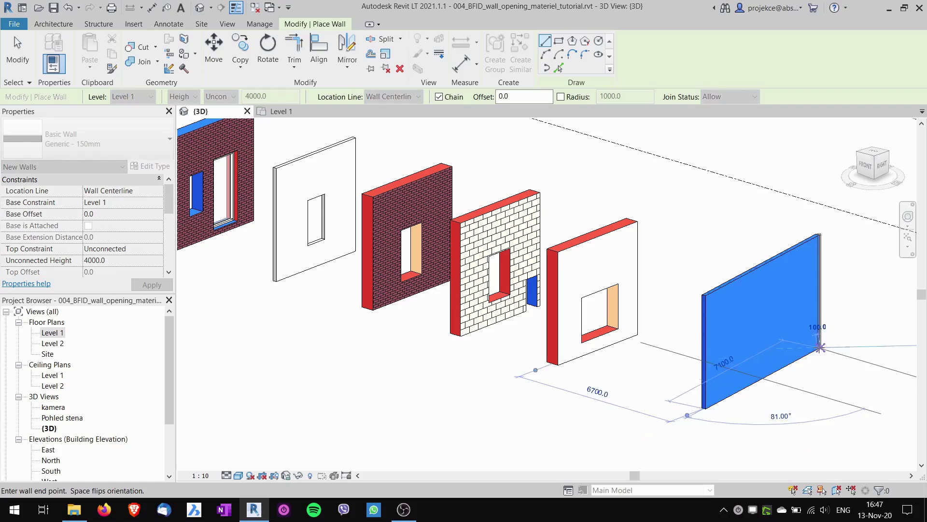
pyautogui.click(820, 347)
pyautogui.press('Escape')
pyautogui.press('Escape')
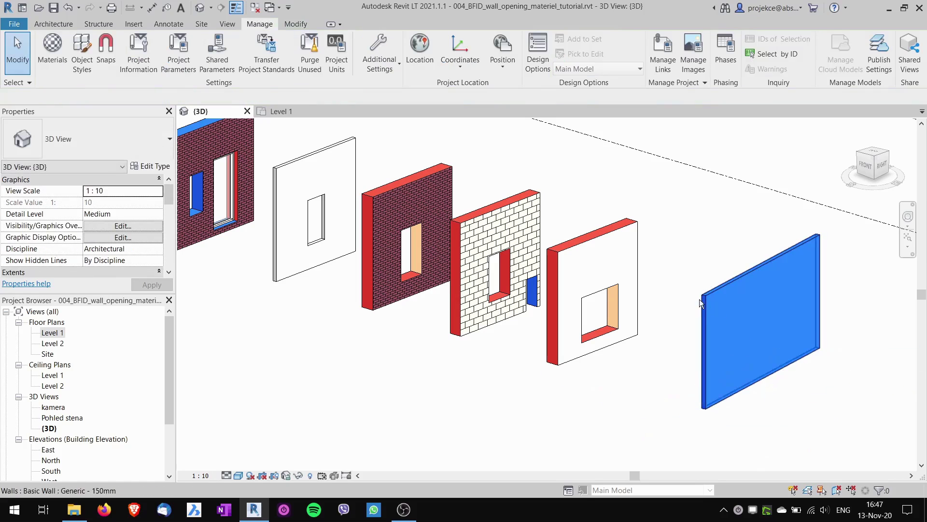
pyautogui.scroll(-3, 707, 300)
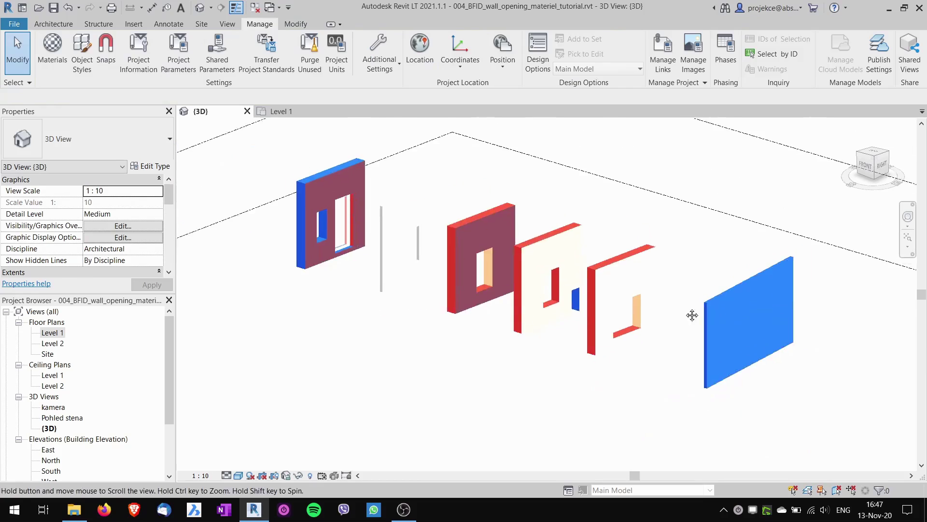
pyautogui.scroll(2, 769, 349)
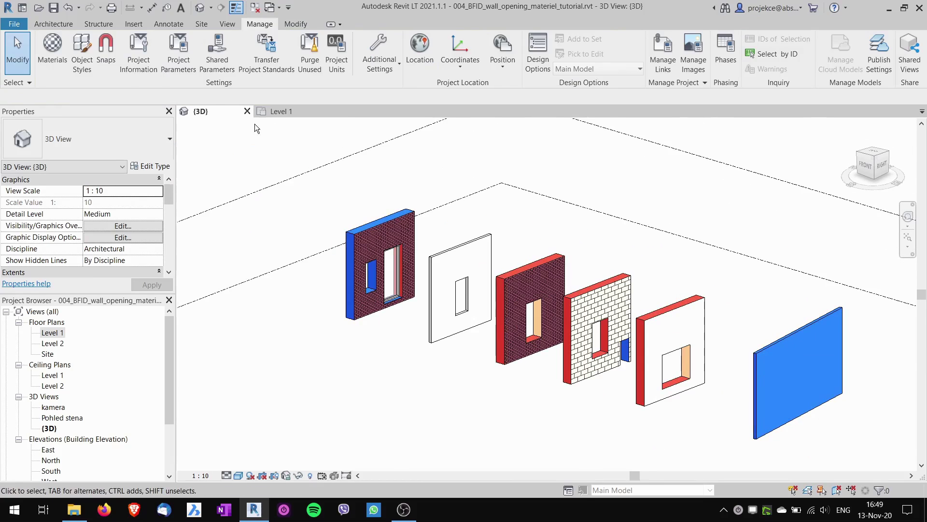
# - Change the Walls category material in Object Styles to Steel, Paint Finish, Red
pyautogui.click(82, 53)
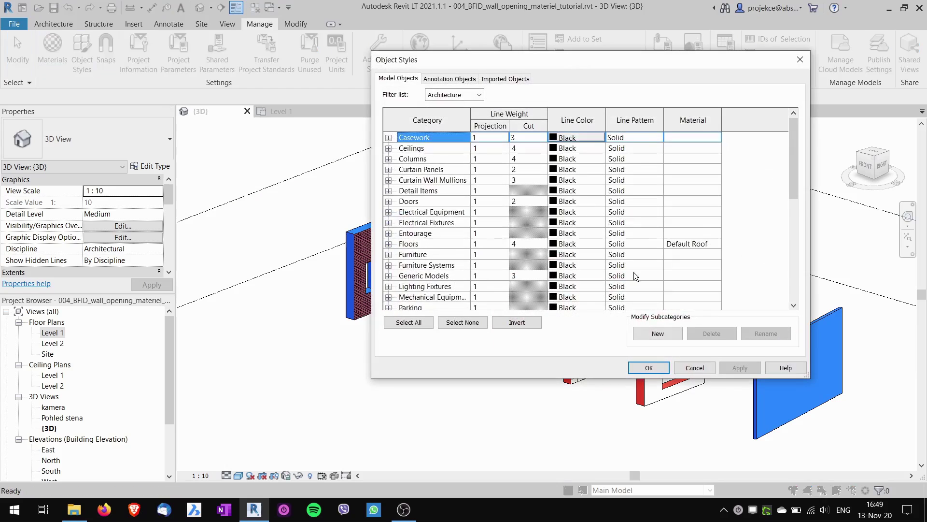
pyautogui.scroll(-5, 674, 267)
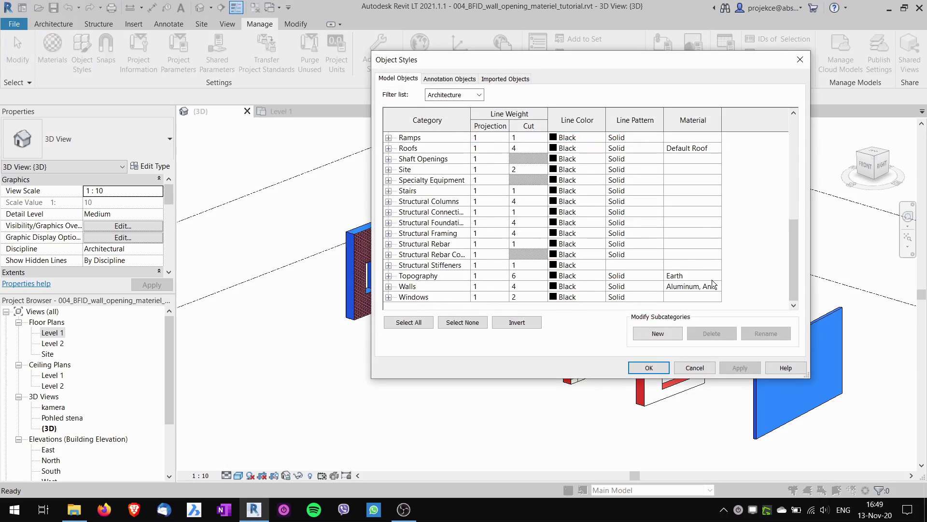
pyautogui.click(714, 286)
pyautogui.click(717, 285)
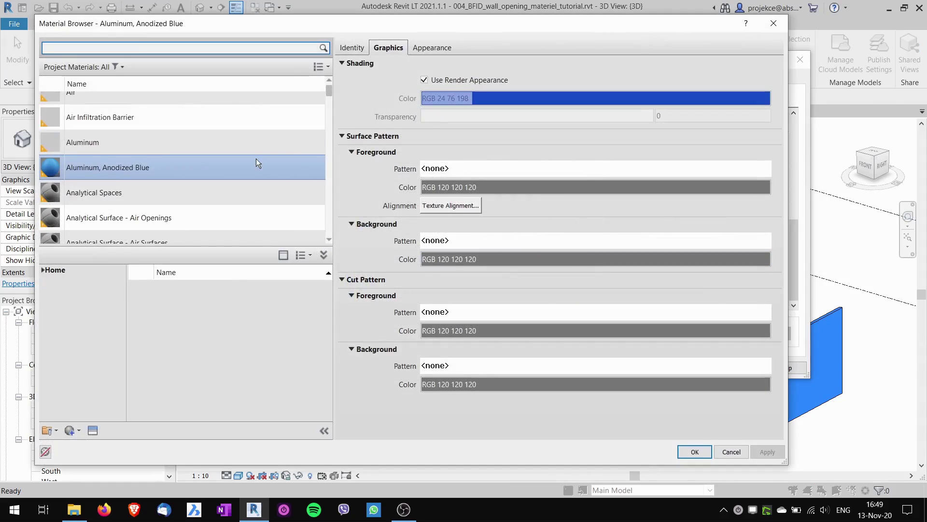
pyautogui.write('red')
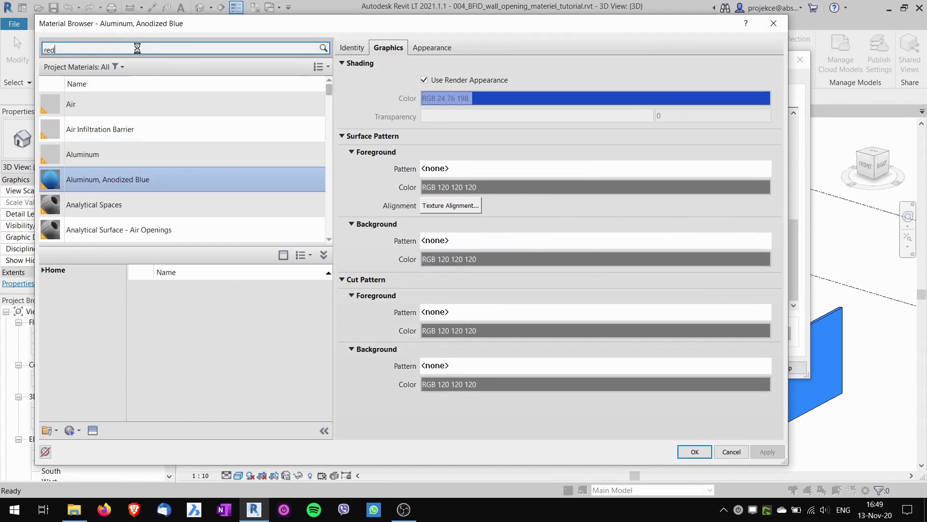
pyautogui.click(133, 170)
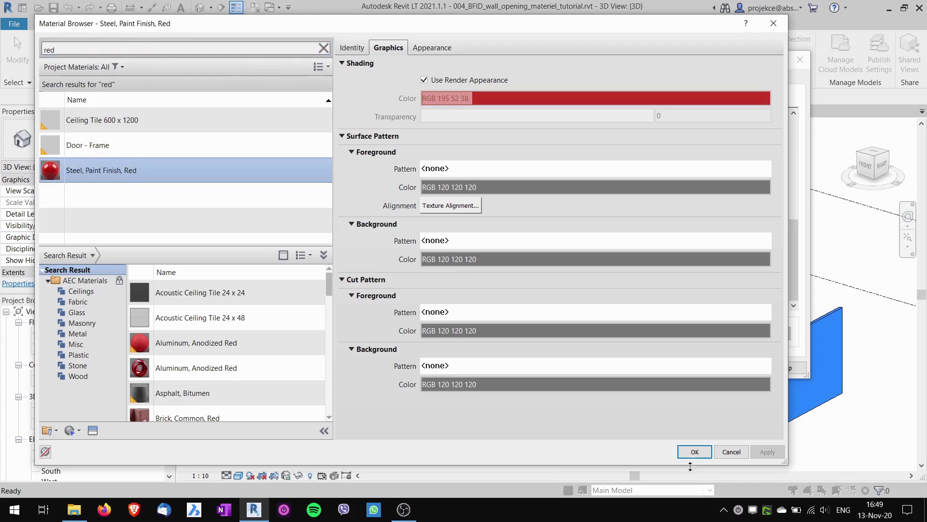
pyautogui.click(694, 452)
pyautogui.click(649, 368)
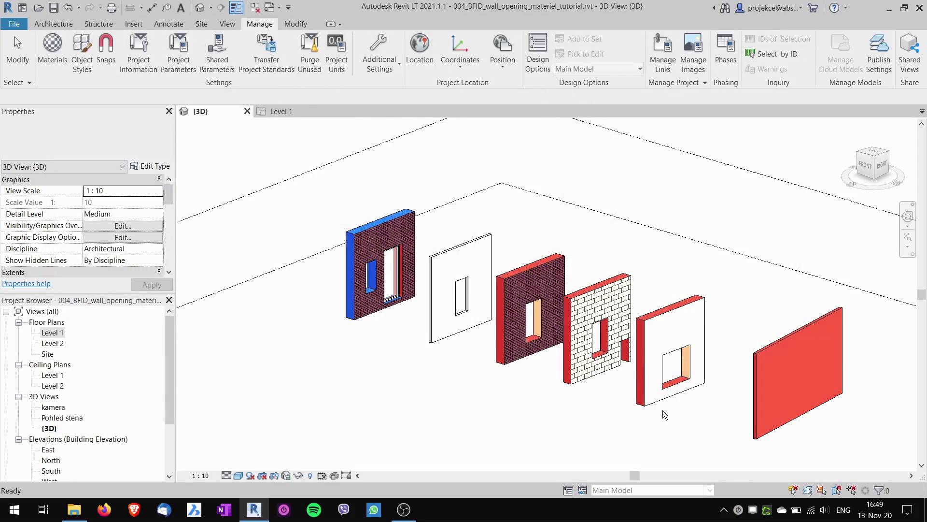